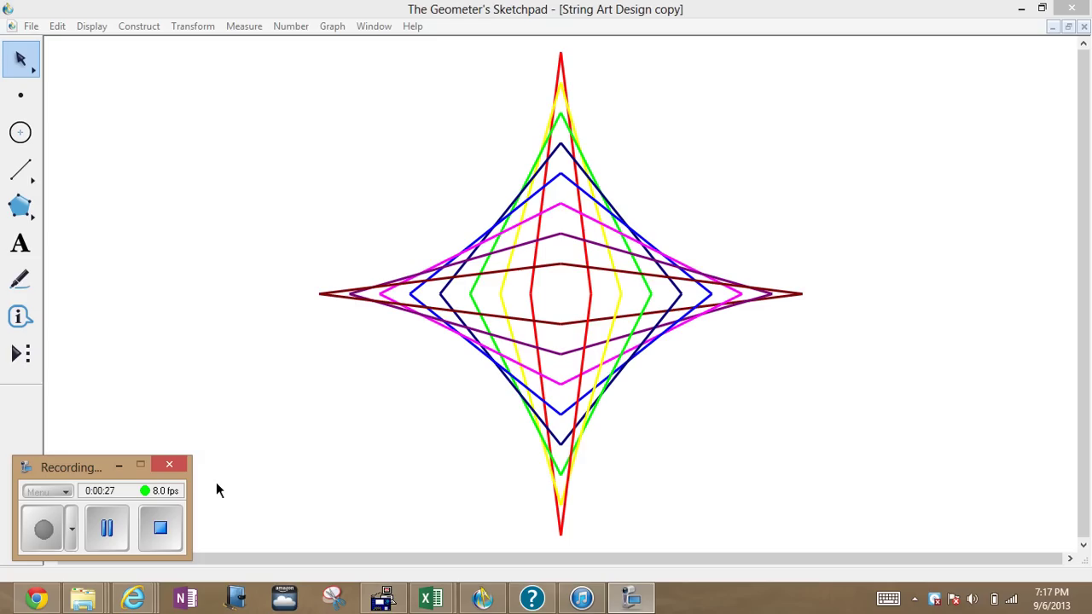
- Show the finished 'String Art Design copy' rainbow star before heading to the File menu
click(160, 530)
click(344, 554)
- Create a new blank sketch and give it a rectangular coordinate grid with axes
click(31, 26)
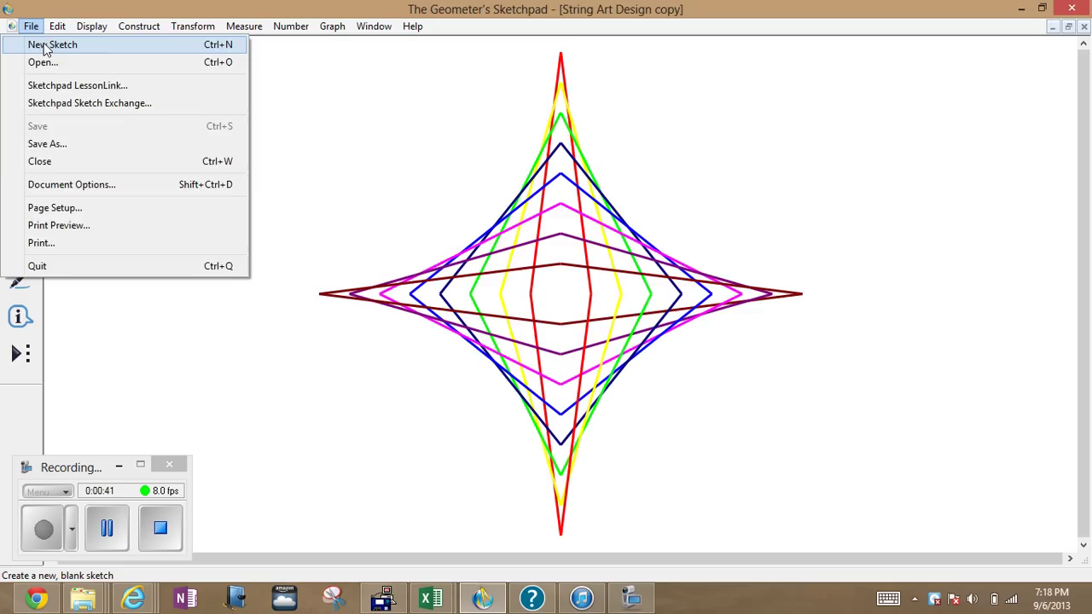
click(47, 46)
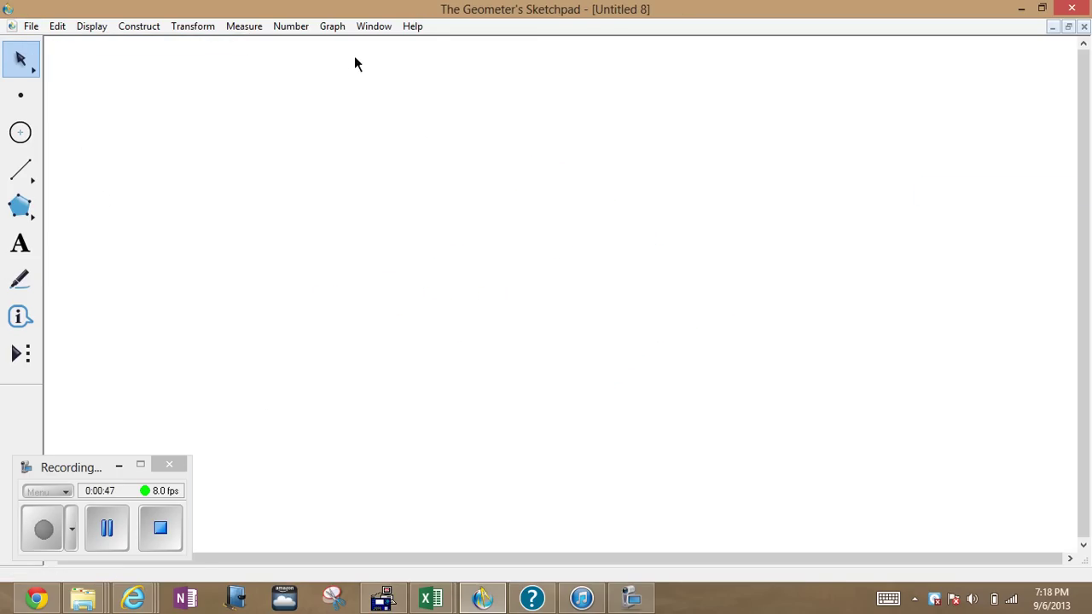
click(333, 31)
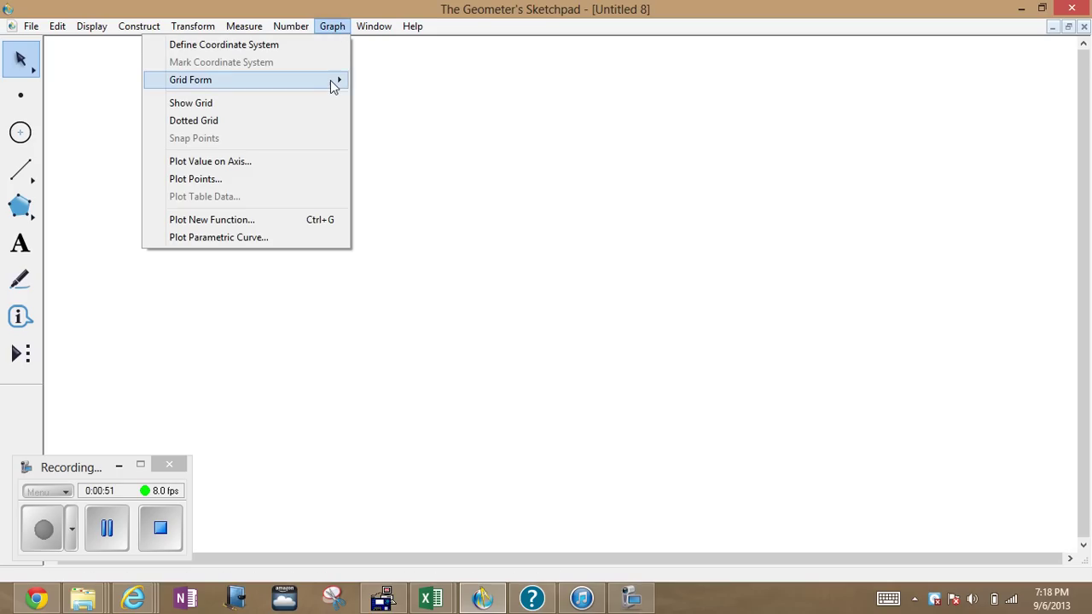
mouse_move(330, 80)
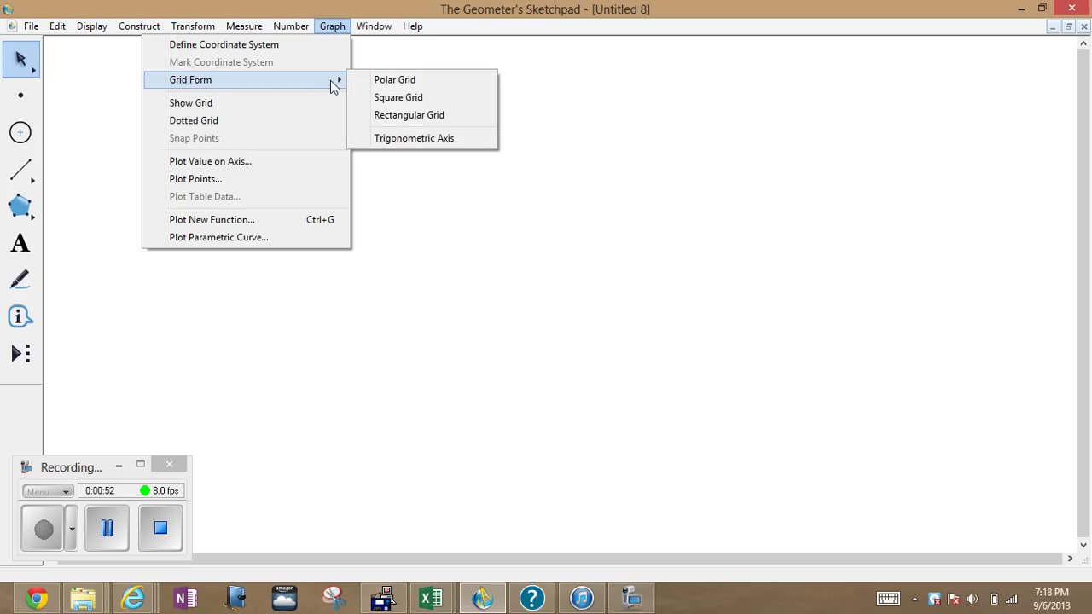
click(385, 113)
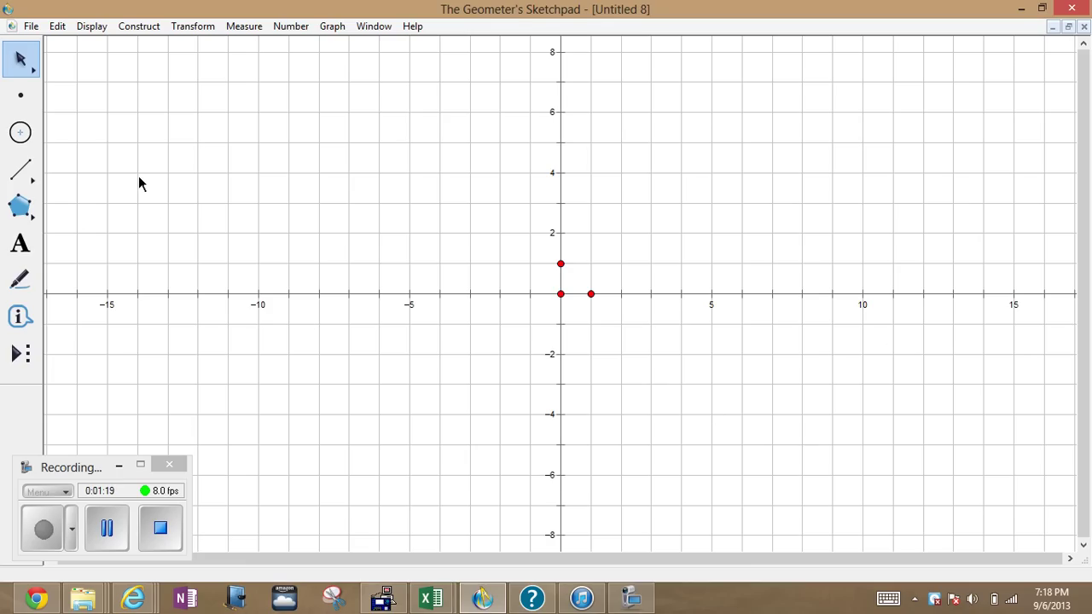
- Pick the Straightedge tool's plain Segment option rather than ray or line
click(34, 178)
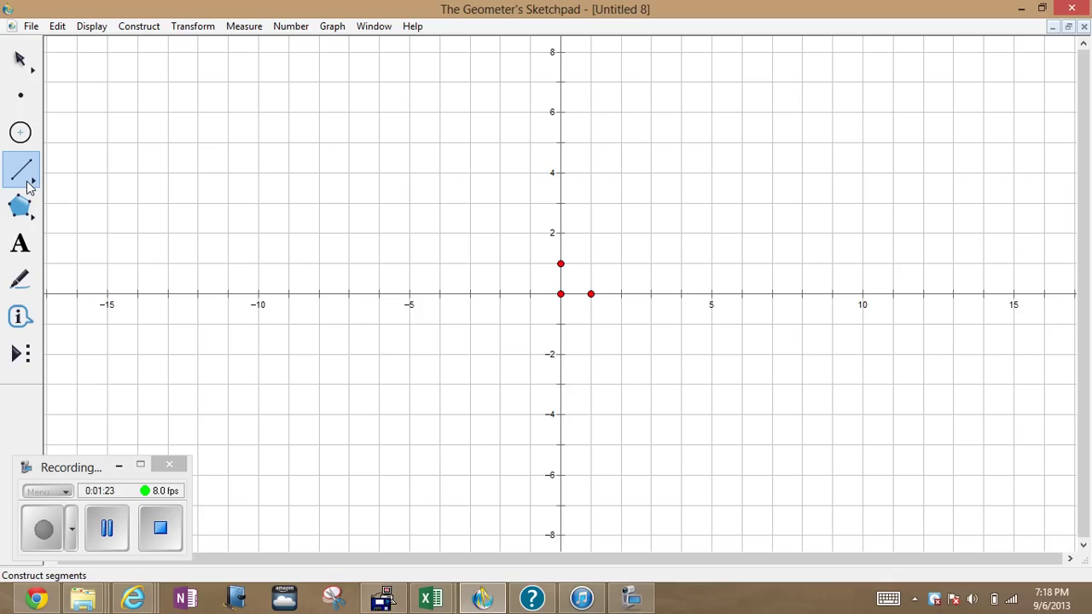
drag(28, 186, 22, 165)
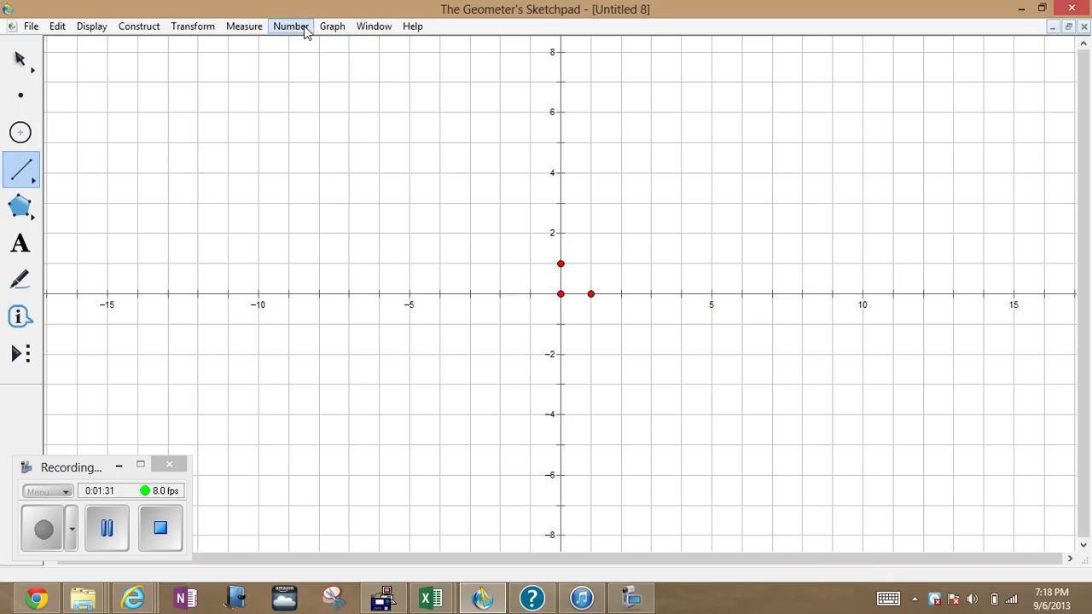
- Turn on Snap Points in the Graph menu and confirm it is checked
click(330, 27)
click(330, 26)
click(295, 28)
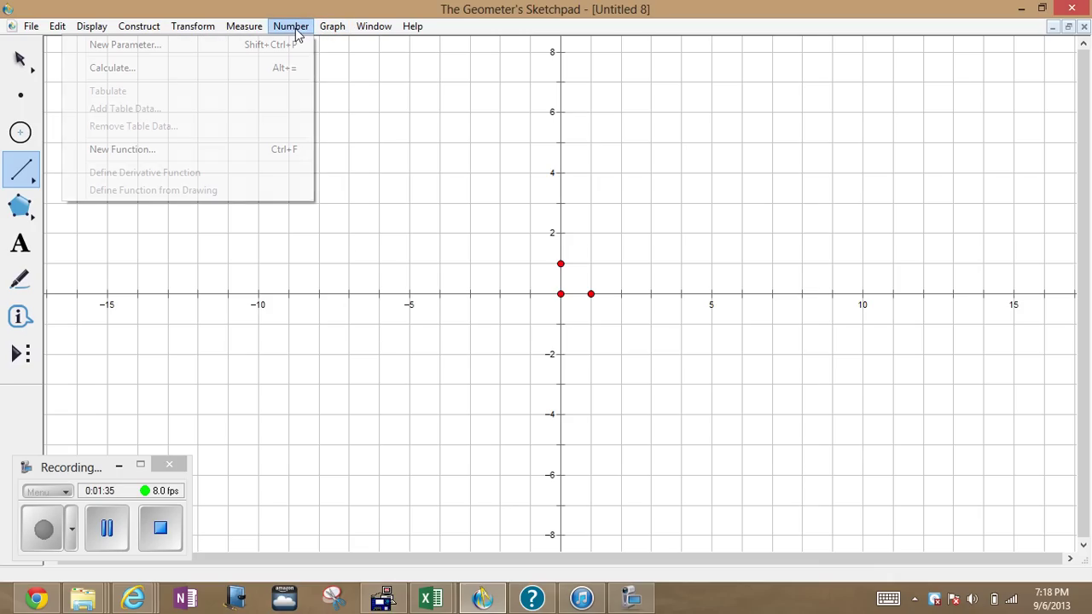
mouse_move(368, 33)
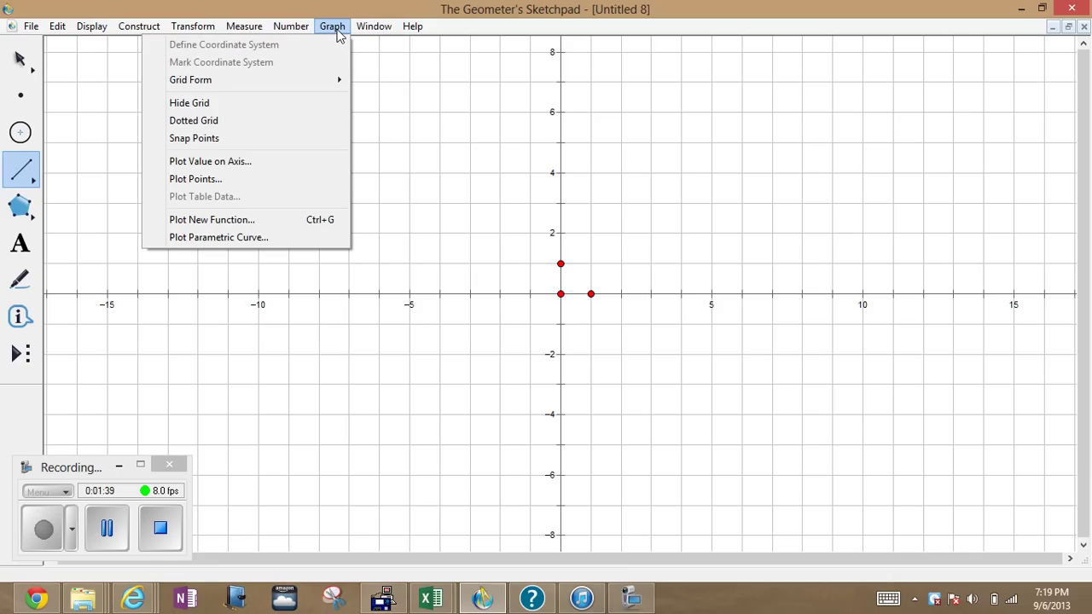
click(245, 143)
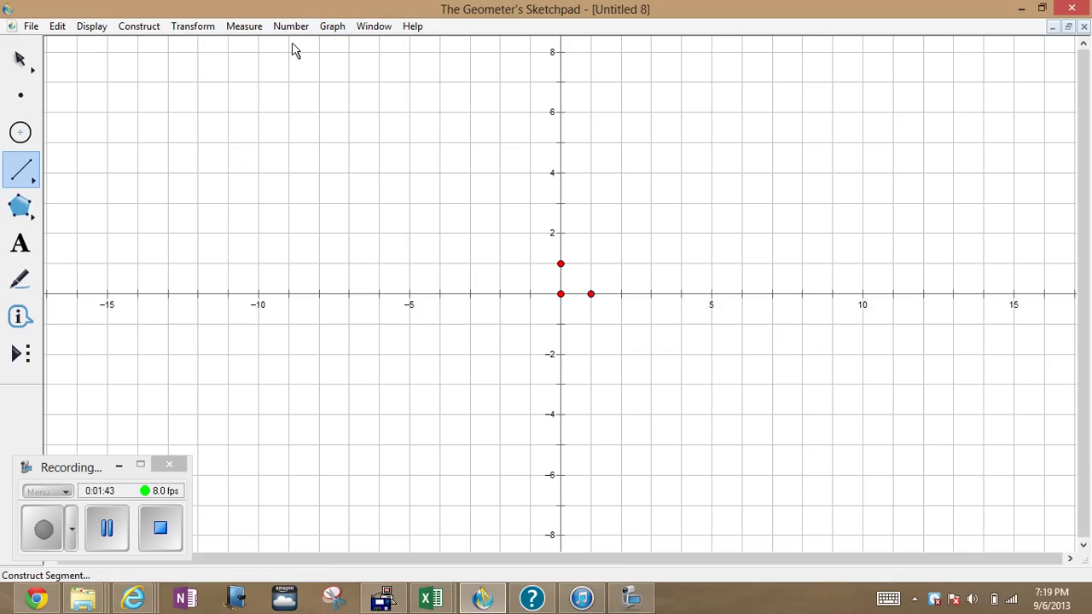
click(332, 25)
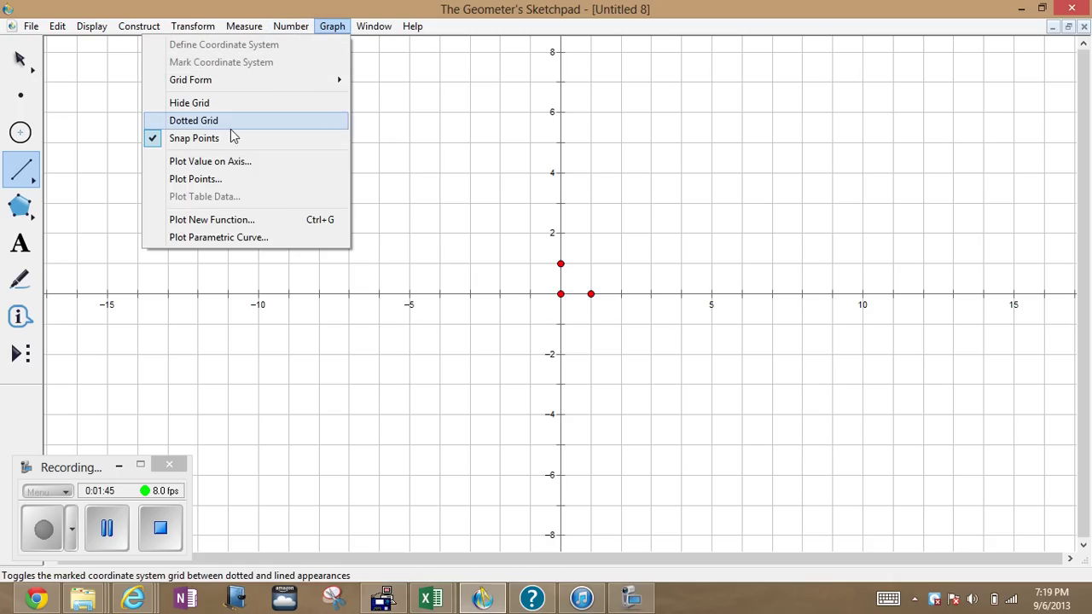
click(414, 124)
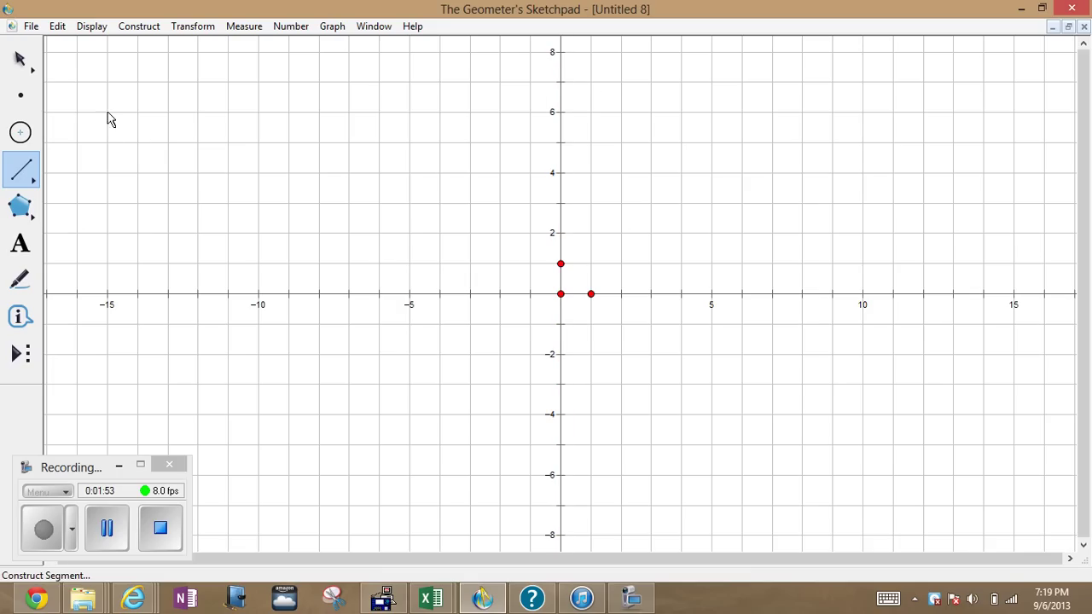
- Test a point drag, then toggle Snap Points off and back on so it stays enabled
click(23, 100)
drag(239, 119, 303, 103)
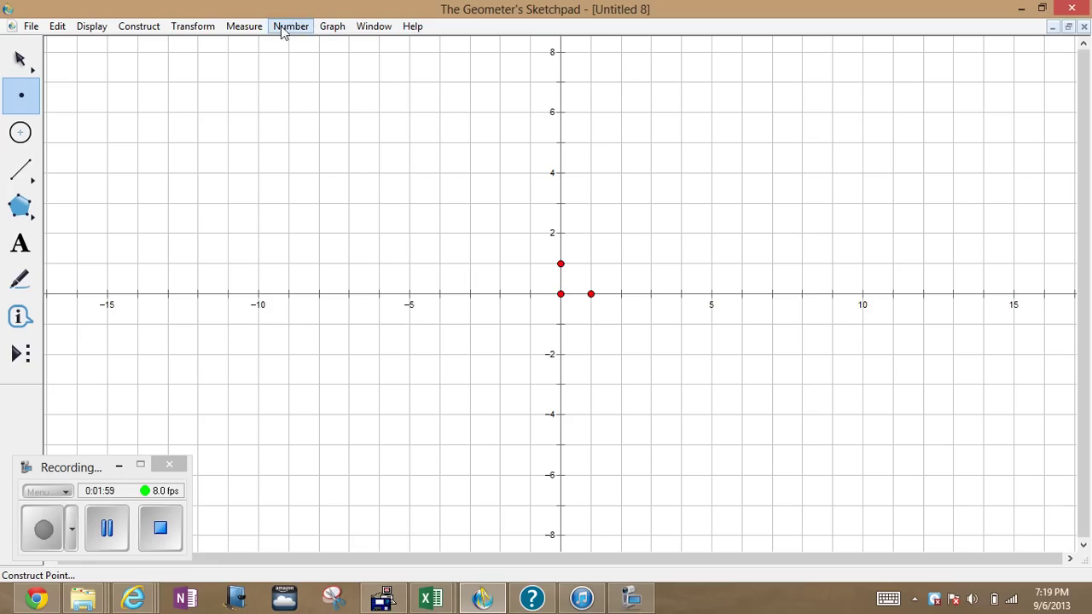
click(335, 26)
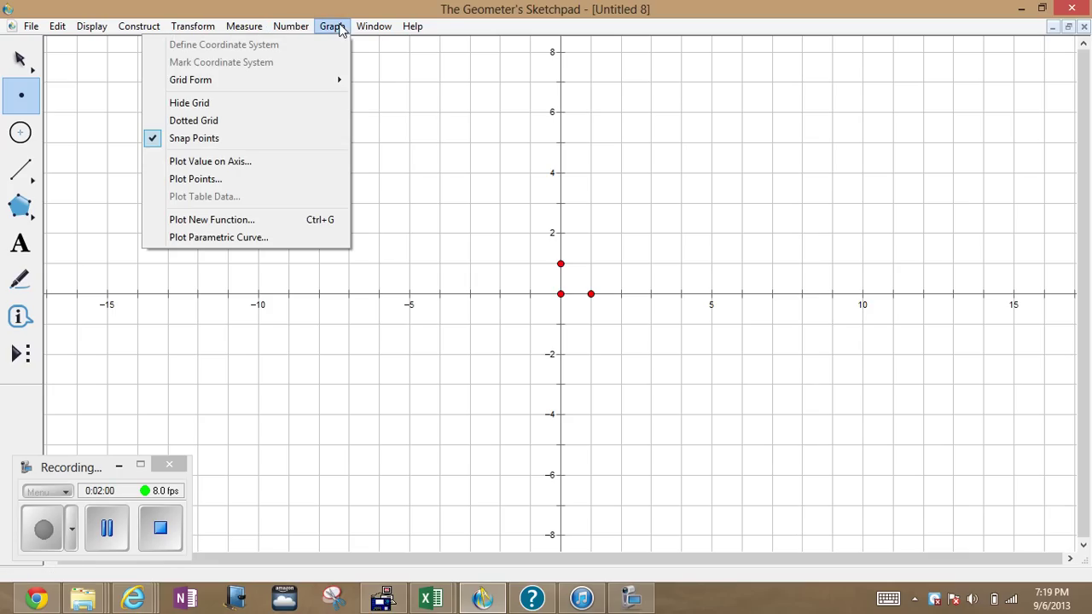
click(232, 140)
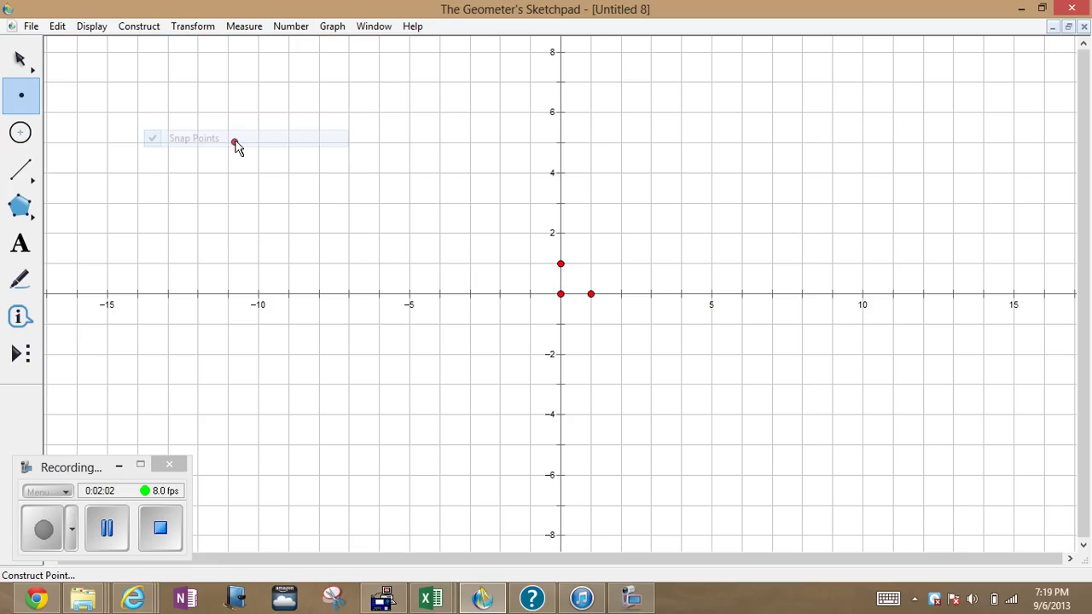
click(338, 31)
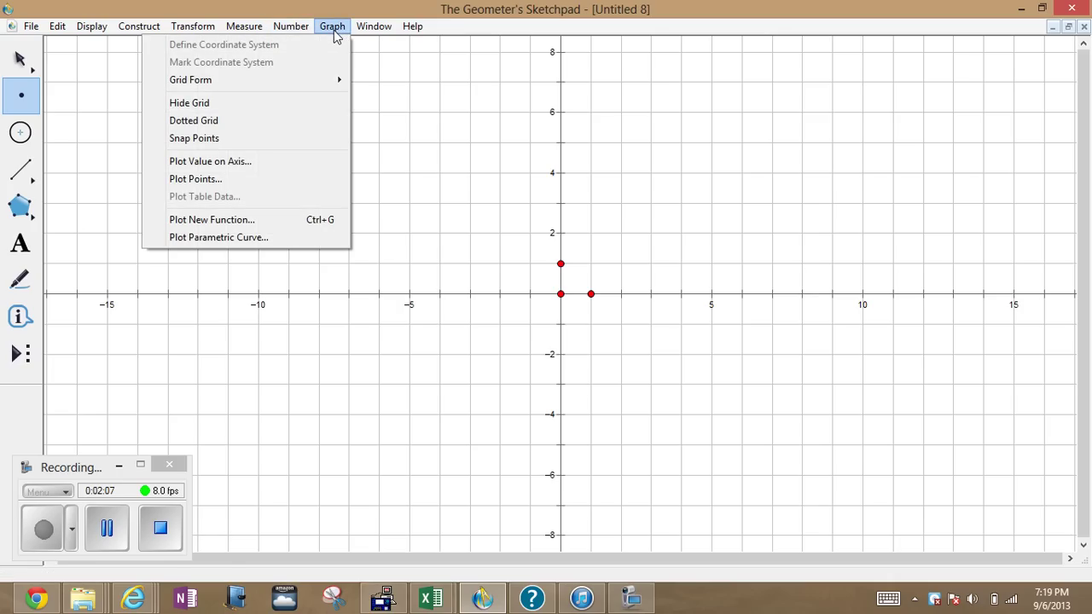
click(273, 143)
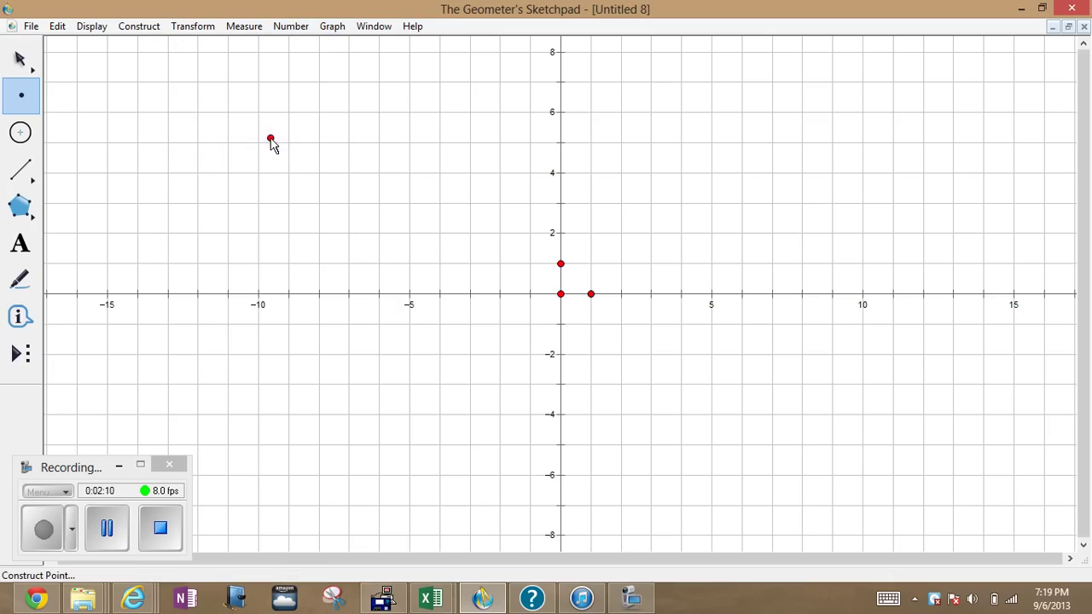
- Draw eight segments joining y-axis points 8 down to 1 with x-axis points 1 through 8
click(21, 175)
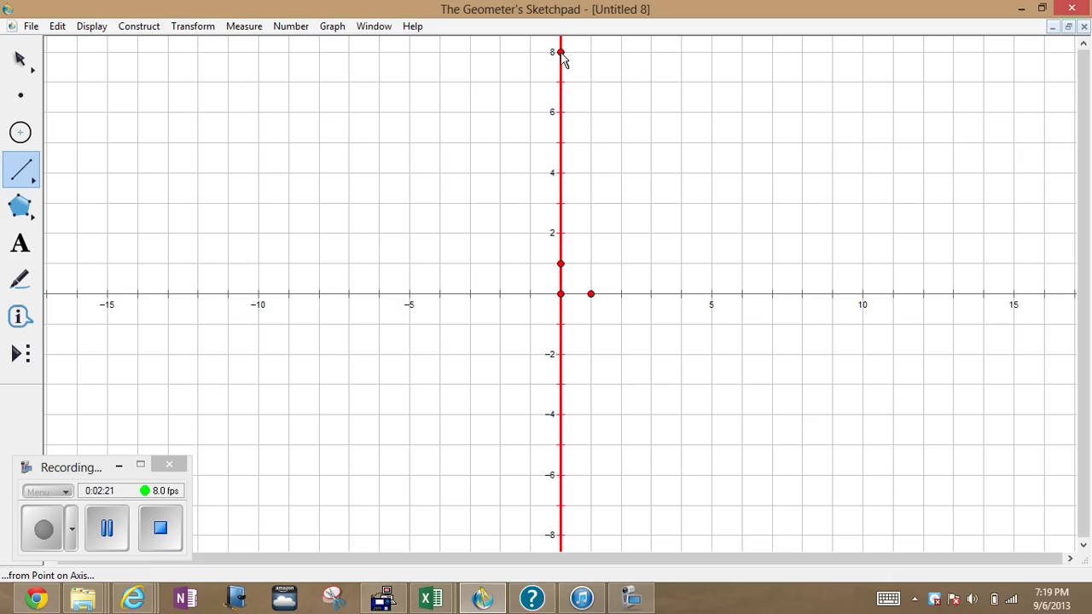
drag(560, 53, 590, 294)
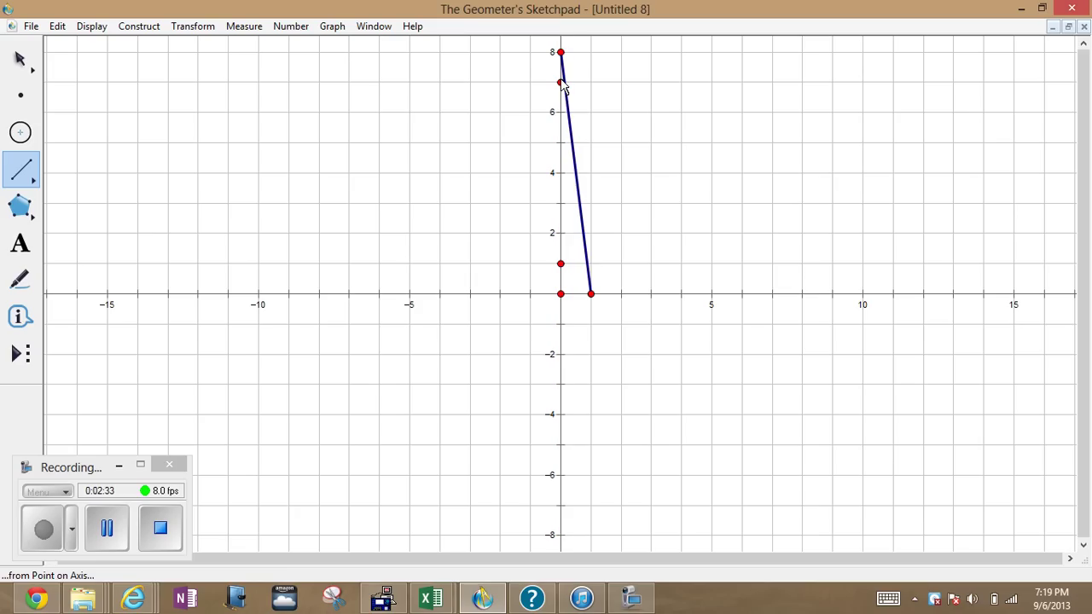
drag(560, 83, 621, 295)
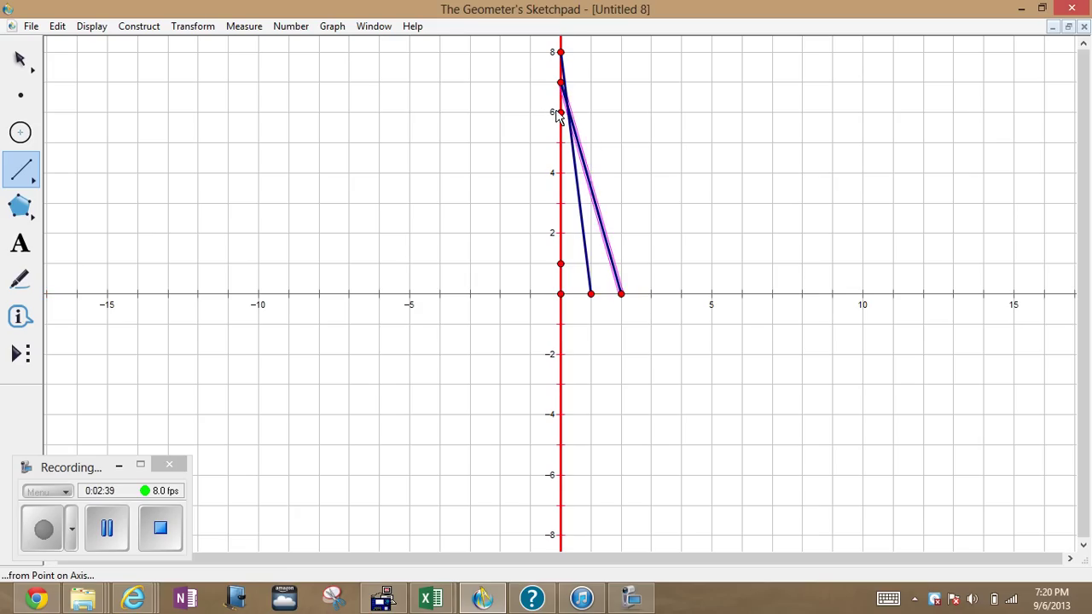
click(559, 115)
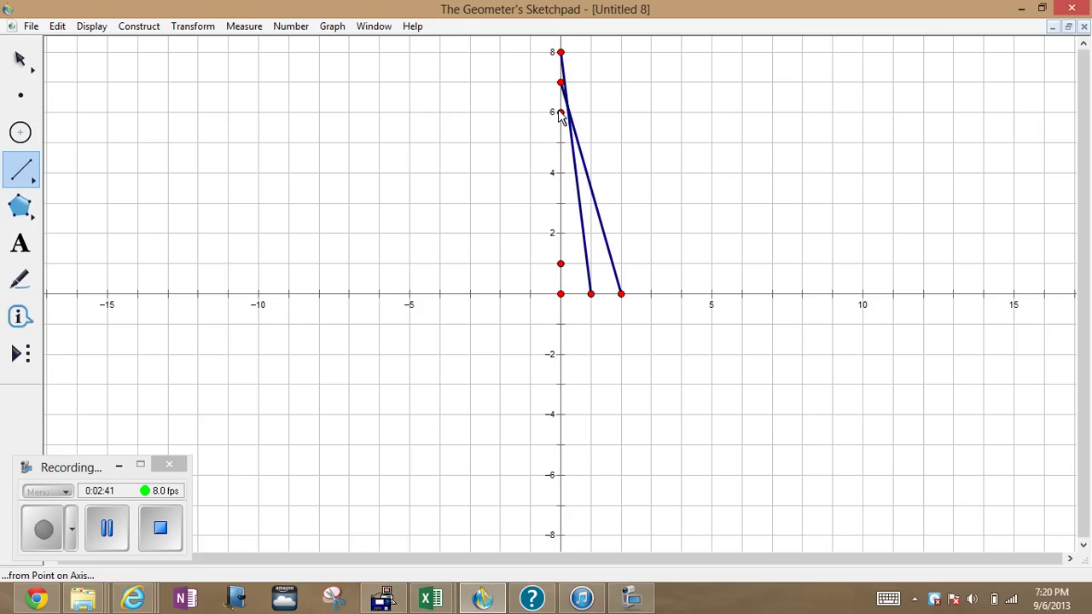
drag(562, 118, 644, 297)
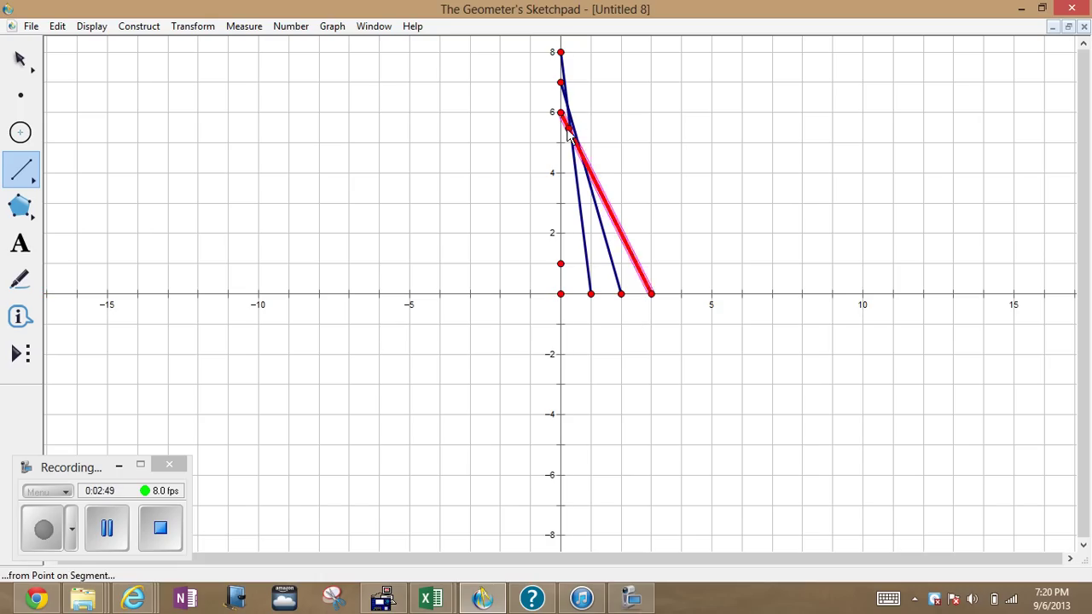
drag(563, 147, 676, 309)
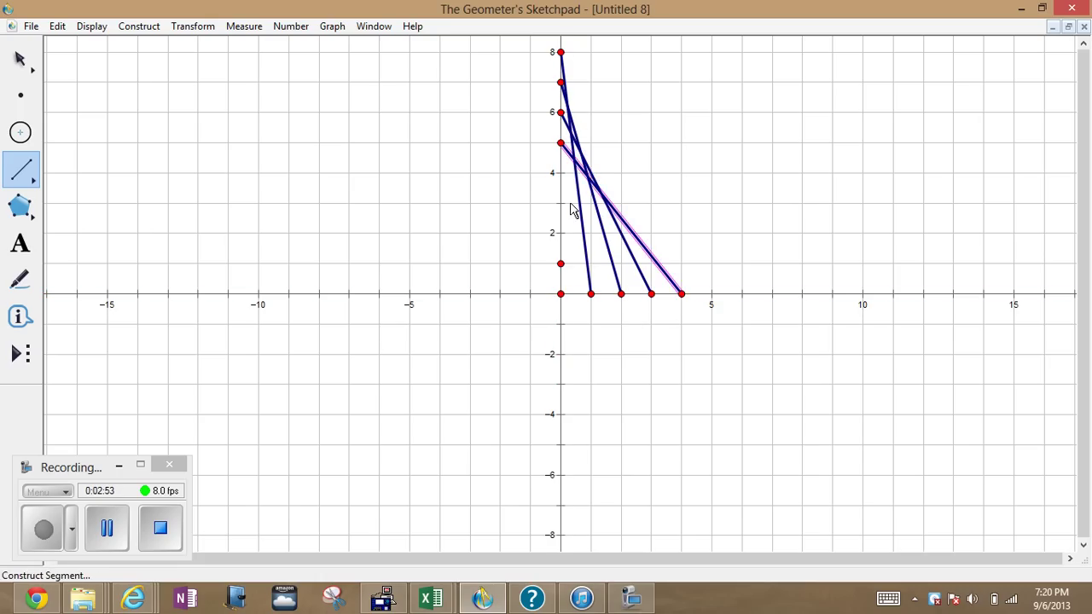
drag(560, 175, 711, 295)
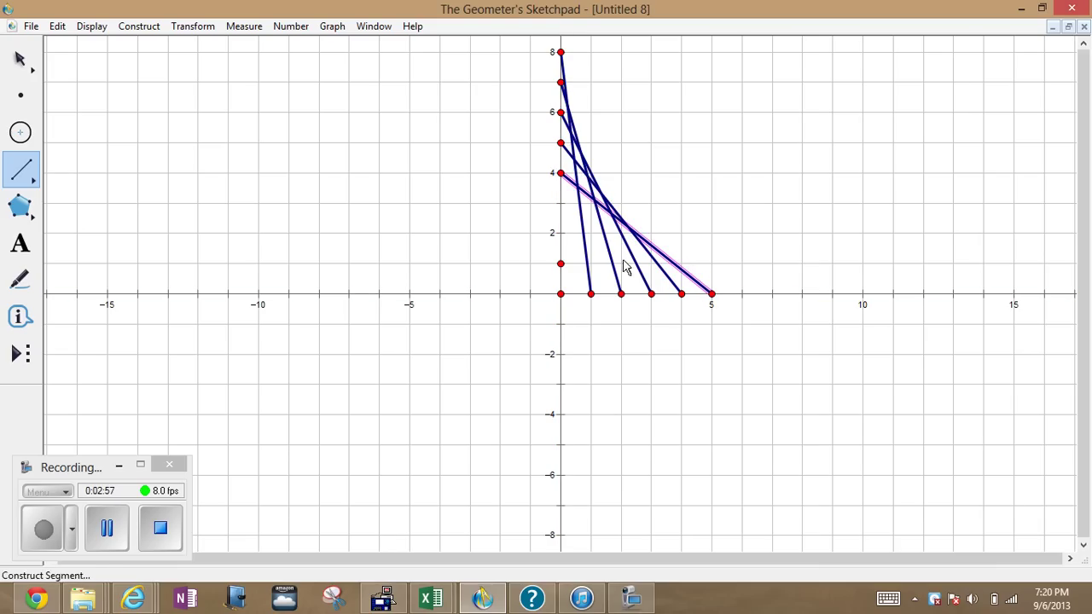
drag(562, 214, 741, 294)
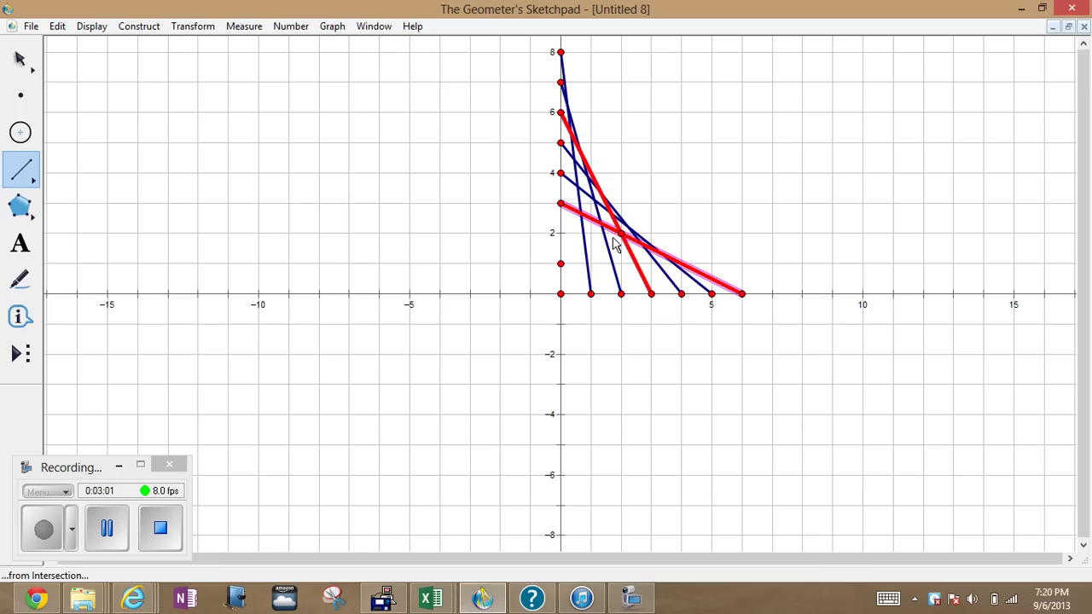
drag(563, 237, 772, 294)
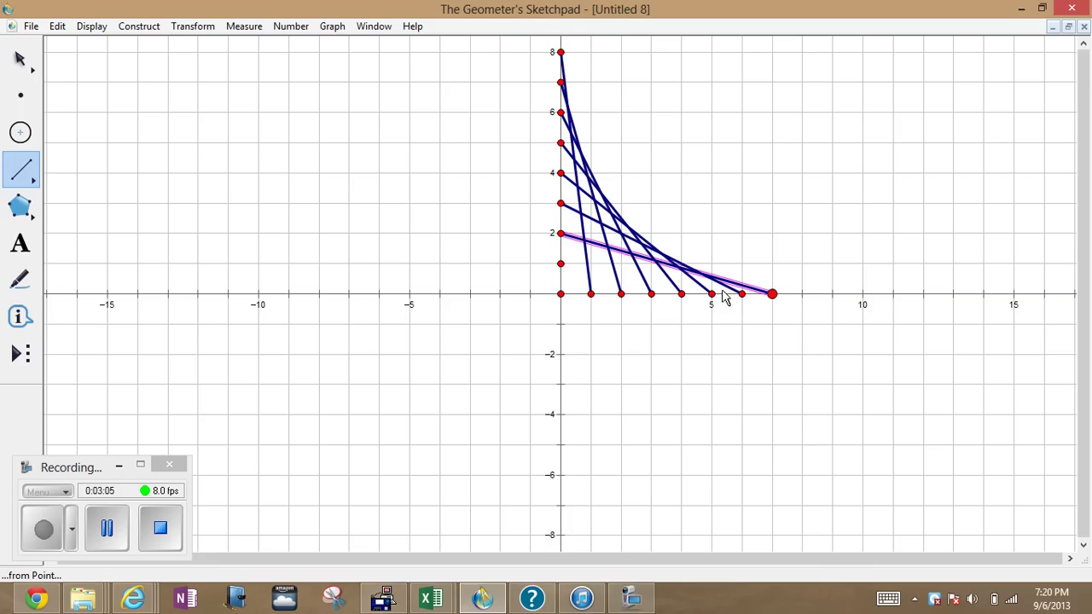
drag(560, 265, 803, 295)
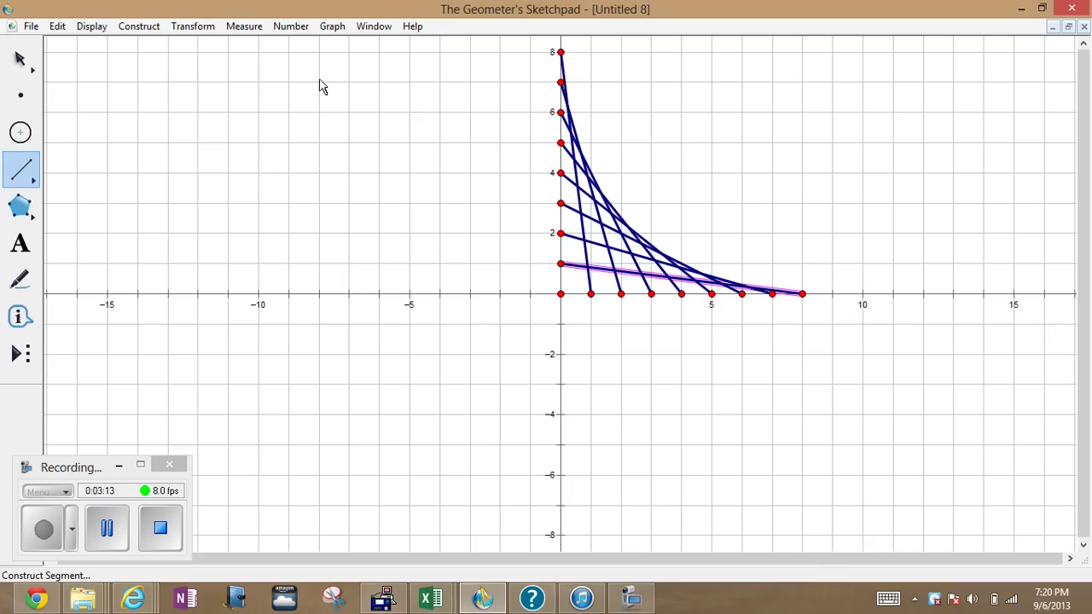
- Draw a stray segment in the upper left, then undo it with Ctrl+Z
drag(77, 173, 201, 100)
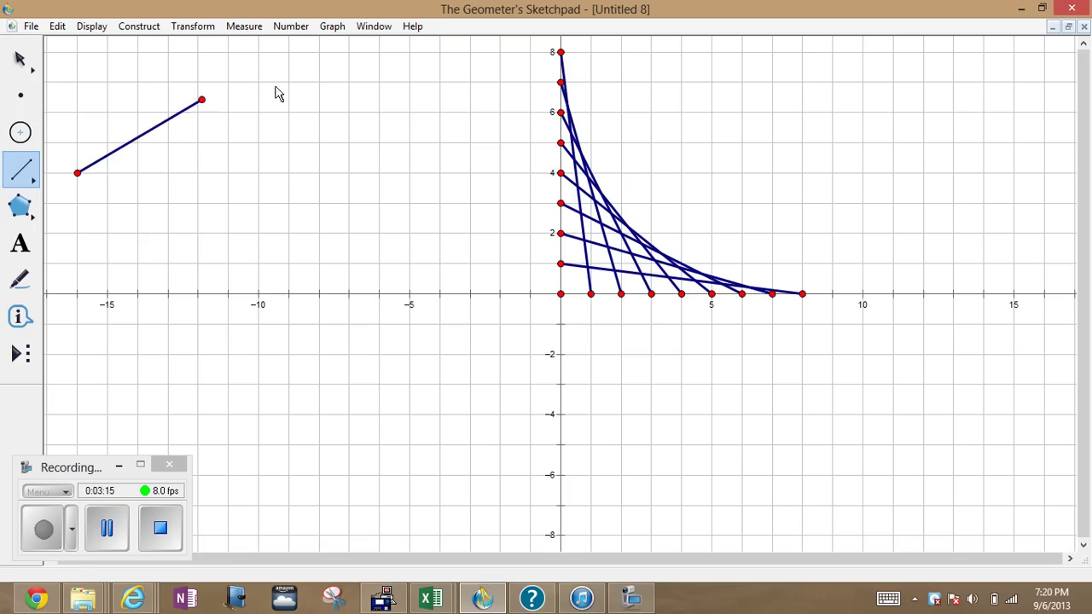
drag(275, 92, 319, 83)
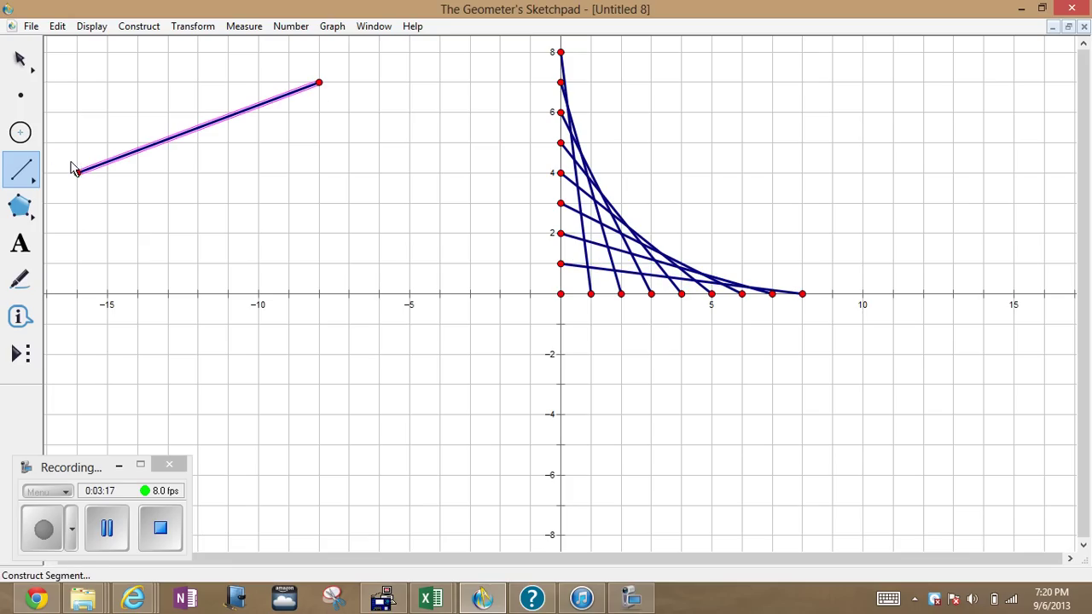
key(ctrl+z)
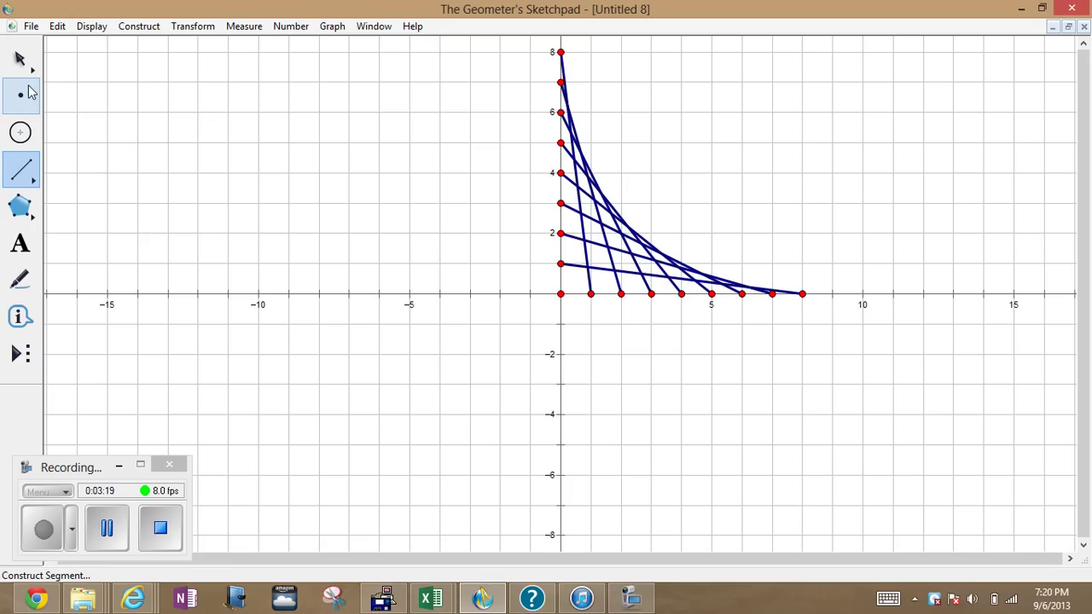
- Colour the 8-to-1 segment red and the 7-to-2 segment orange
click(24, 62)
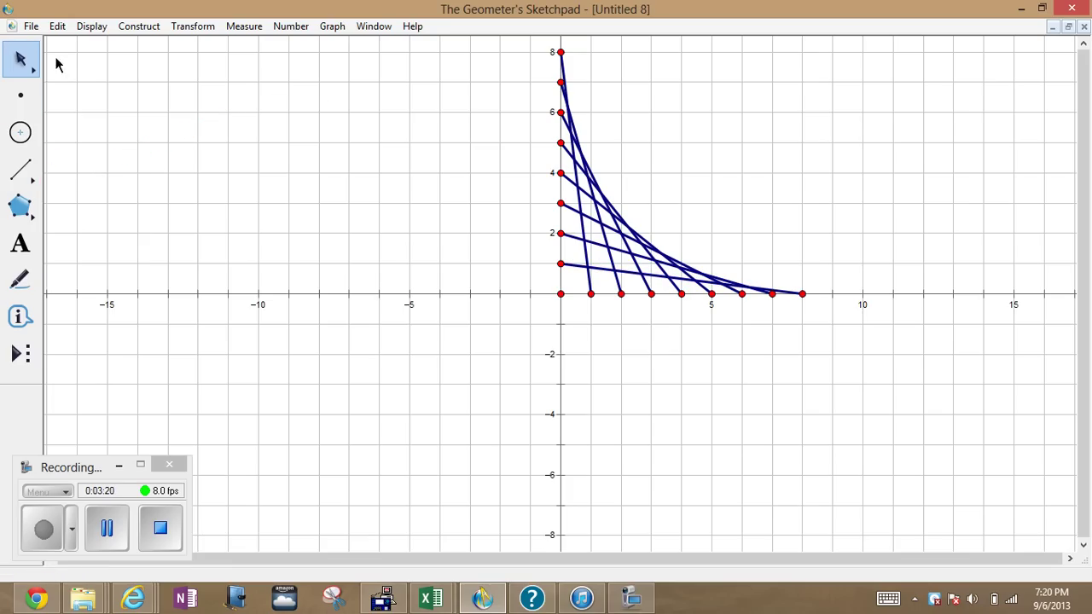
click(569, 71)
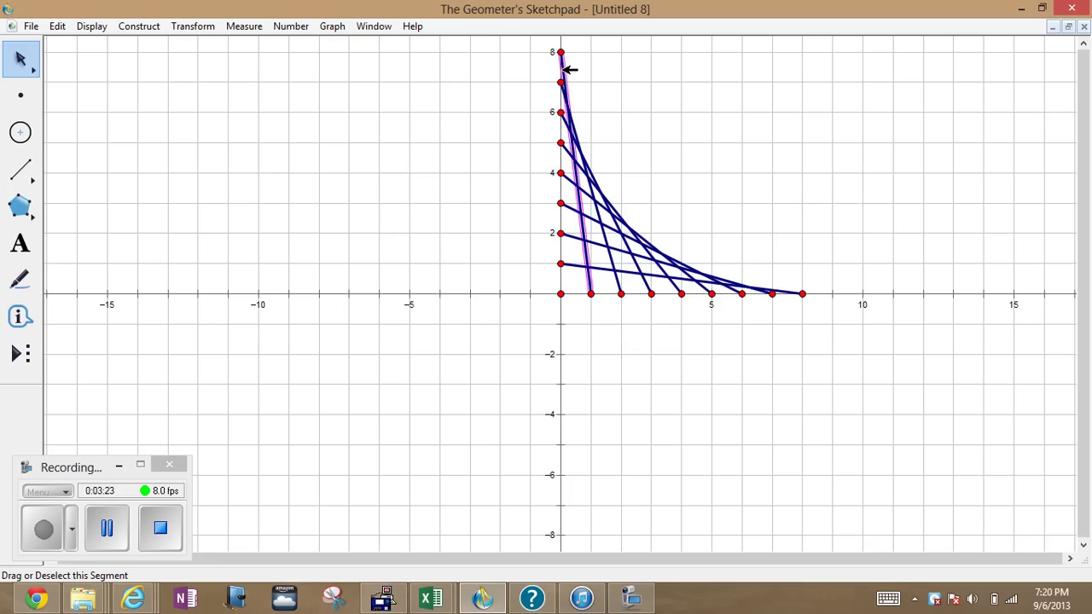
right_click(568, 72)
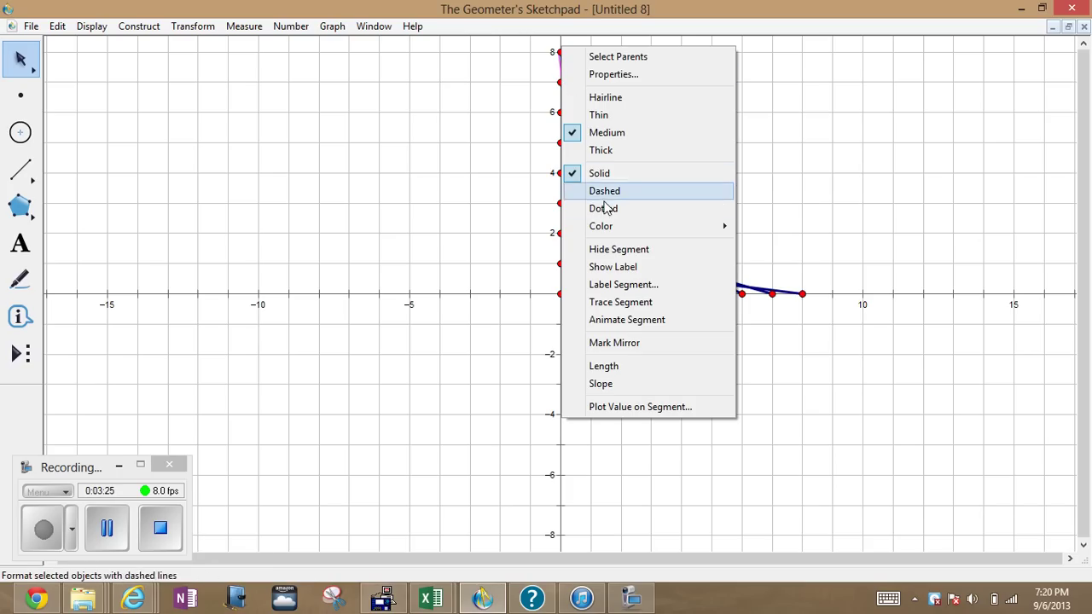
mouse_move(604, 226)
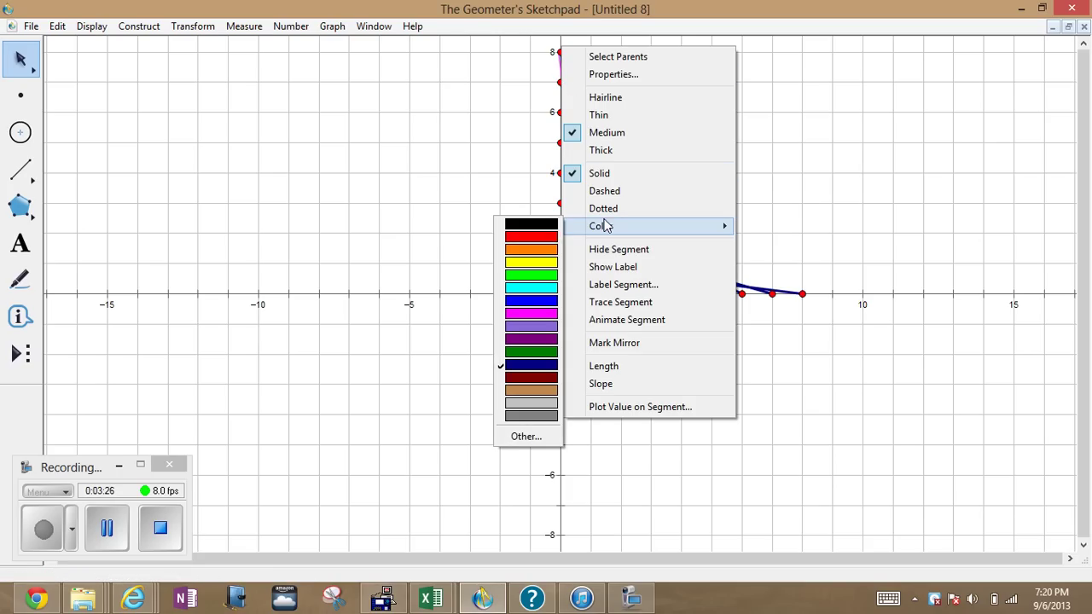
click(546, 237)
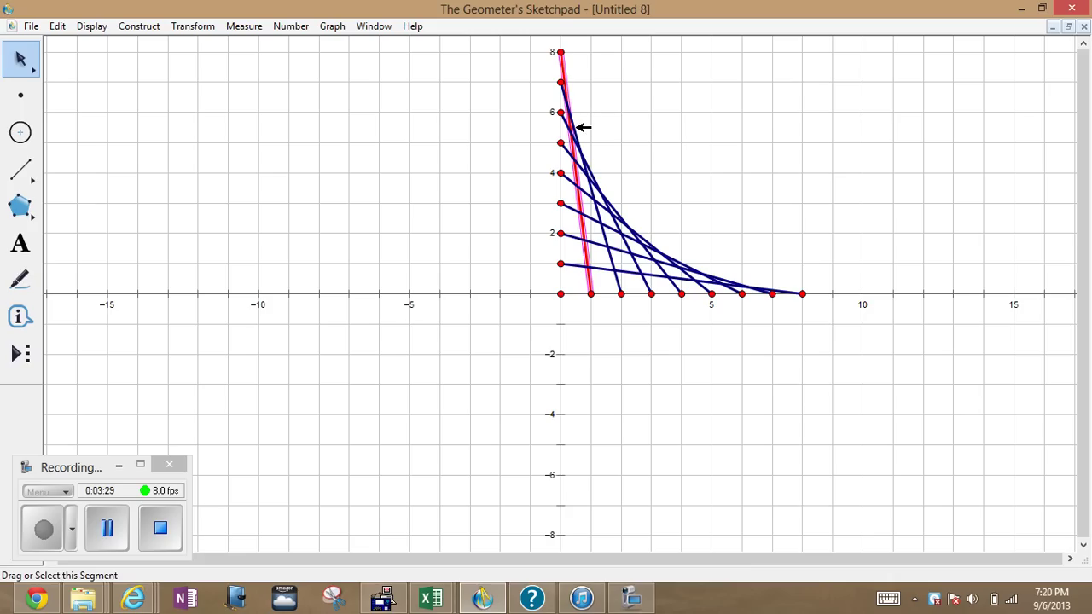
key(Escape)
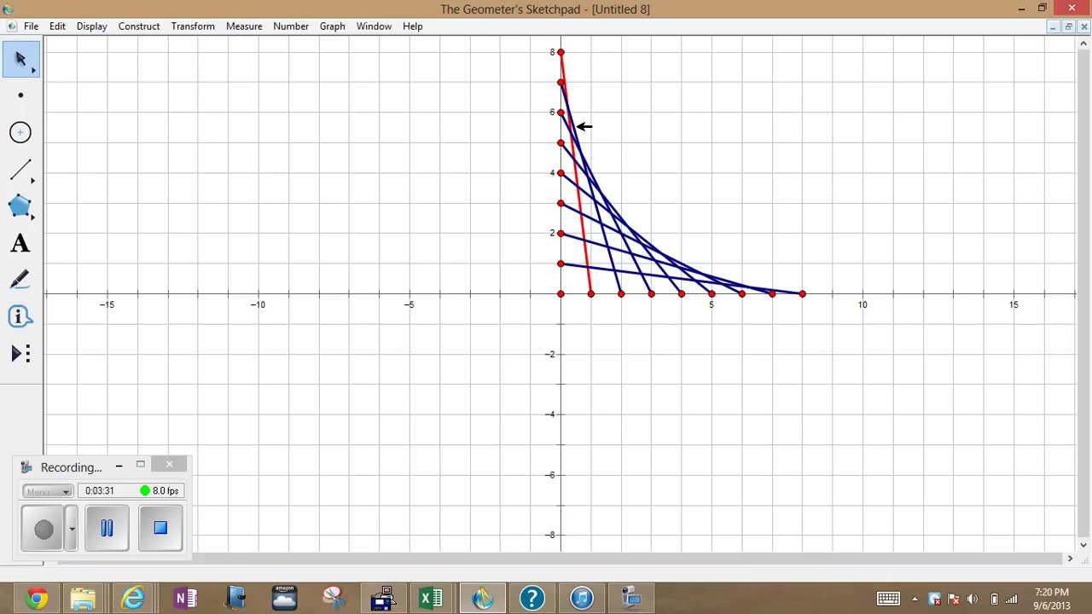
click(580, 126)
right_click(580, 126)
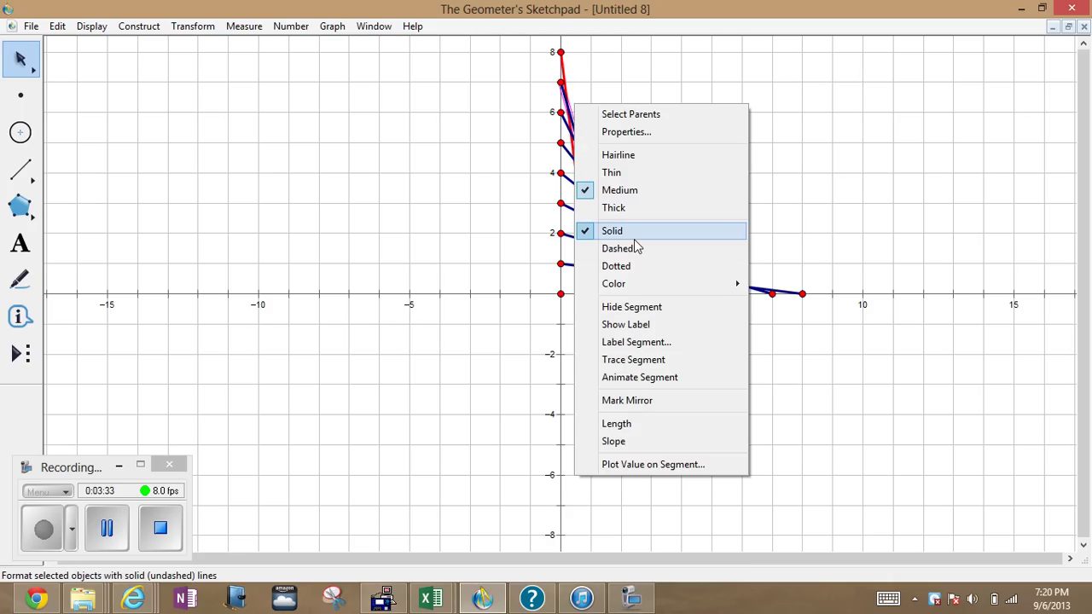
mouse_move(618, 283)
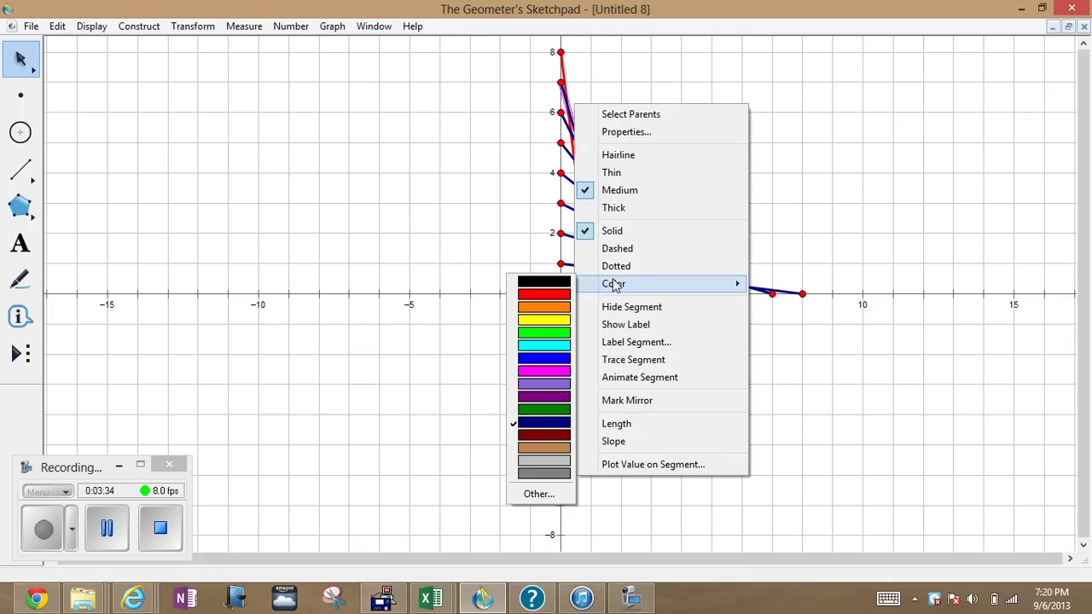
click(552, 309)
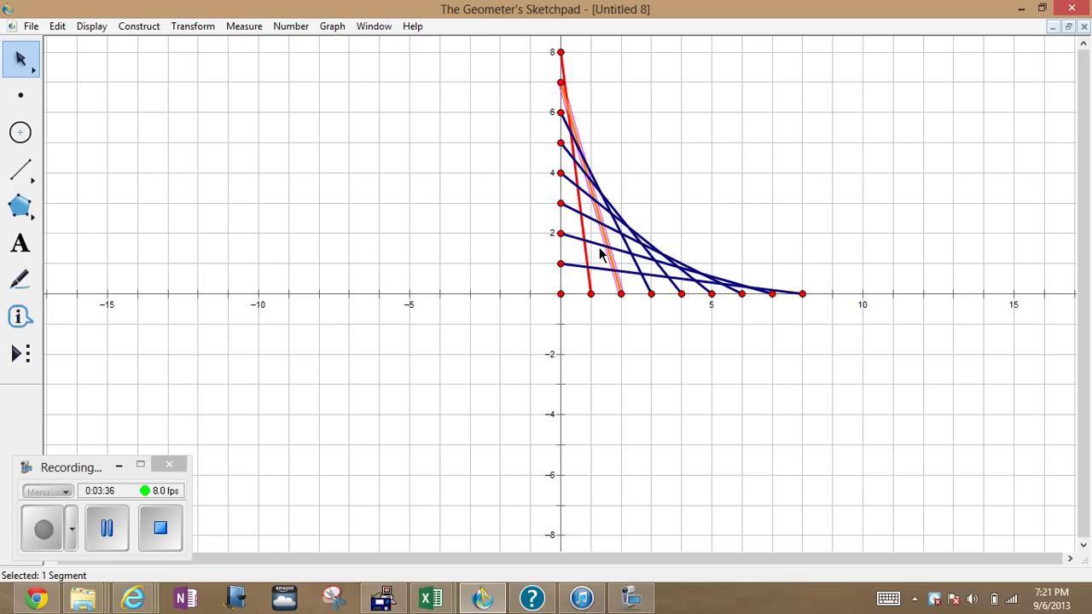
click(606, 166)
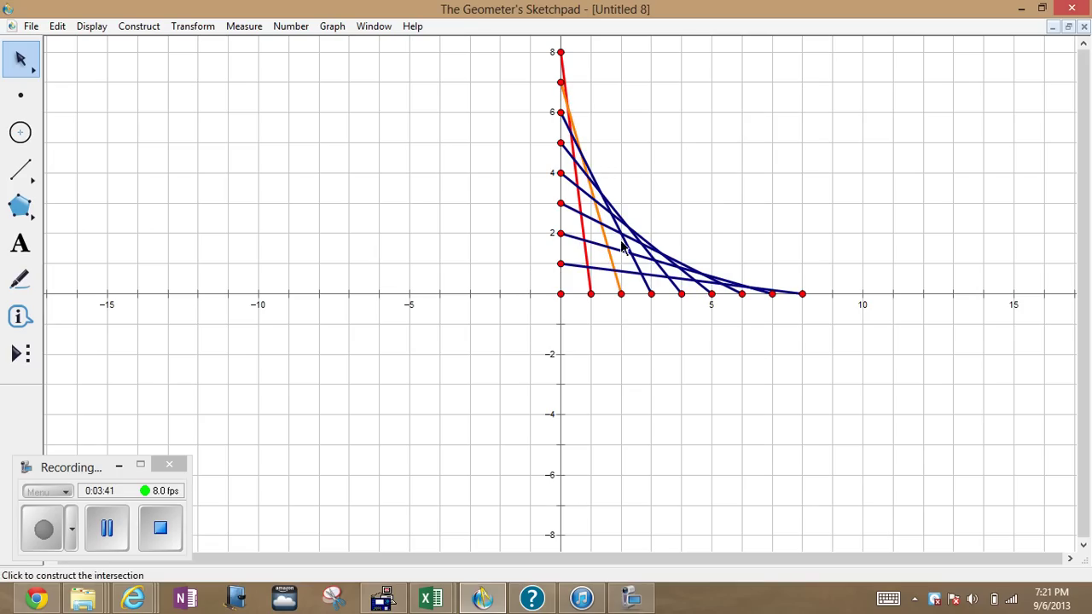
- Colour the 6-to-3 segment yellow, the 5-to-4 green and the 4-to-5 cyan
right_click(648, 285)
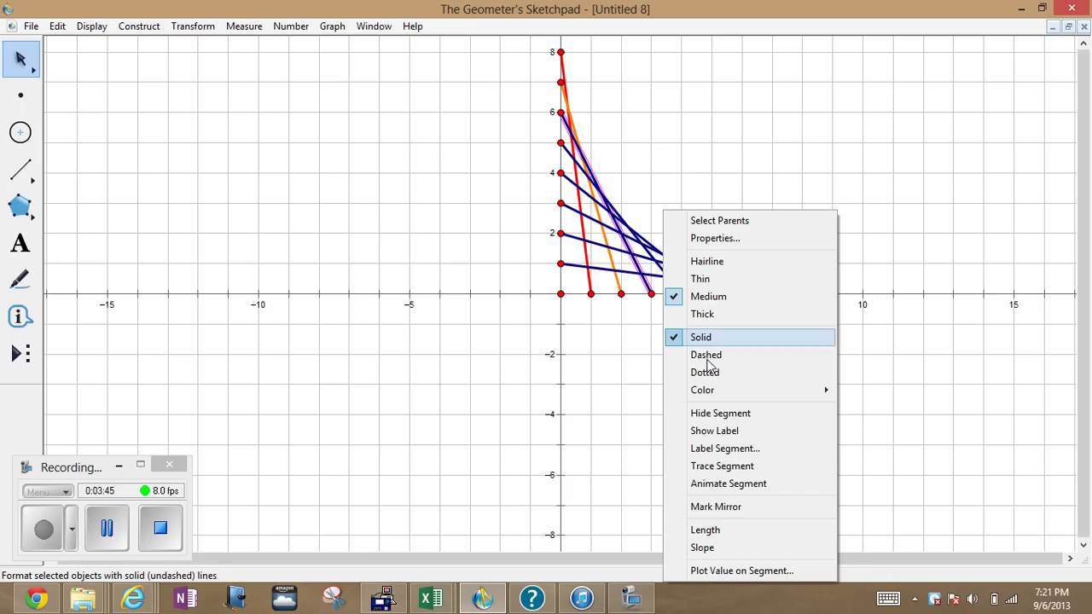
mouse_move(714, 396)
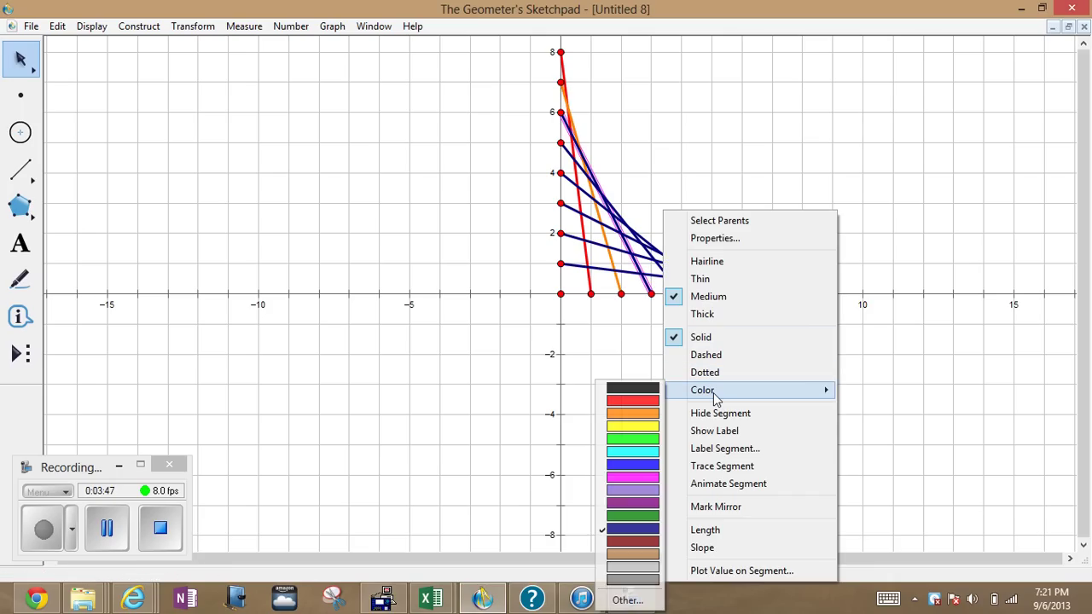
click(655, 432)
click(683, 348)
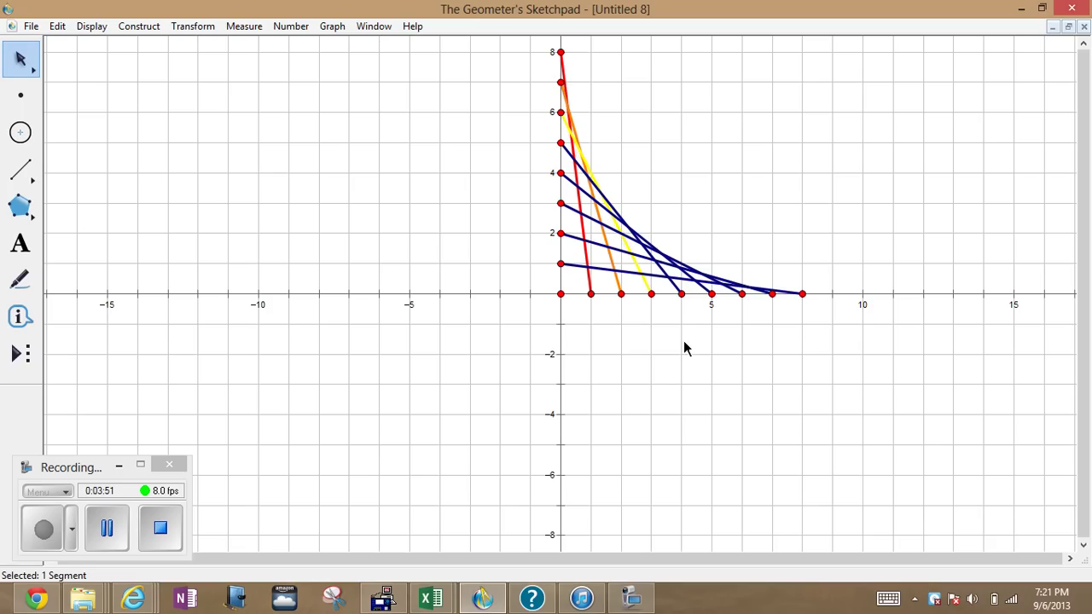
right_click(681, 284)
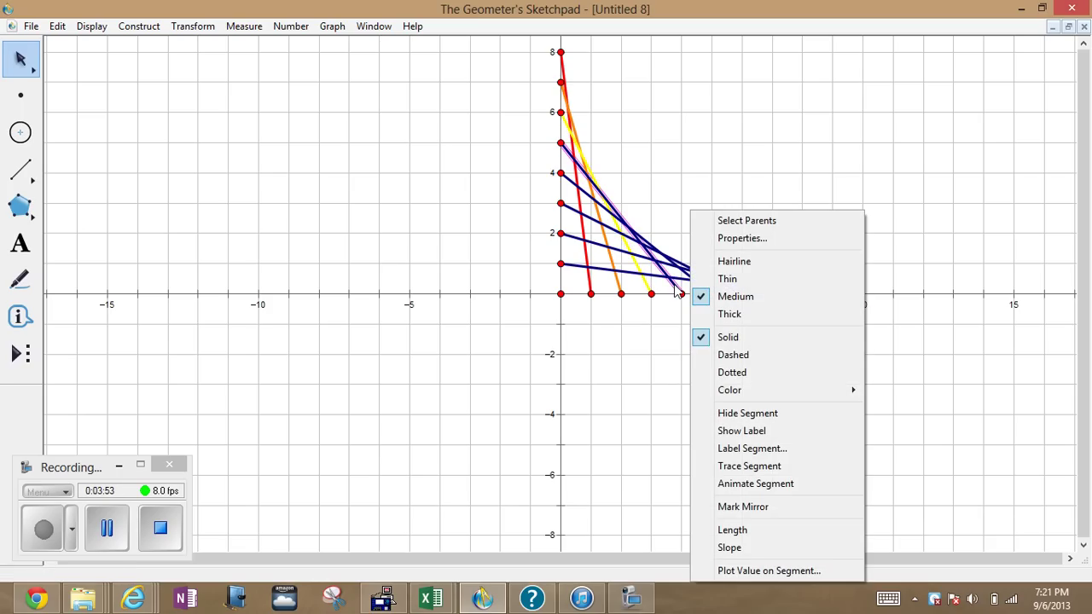
mouse_move(738, 392)
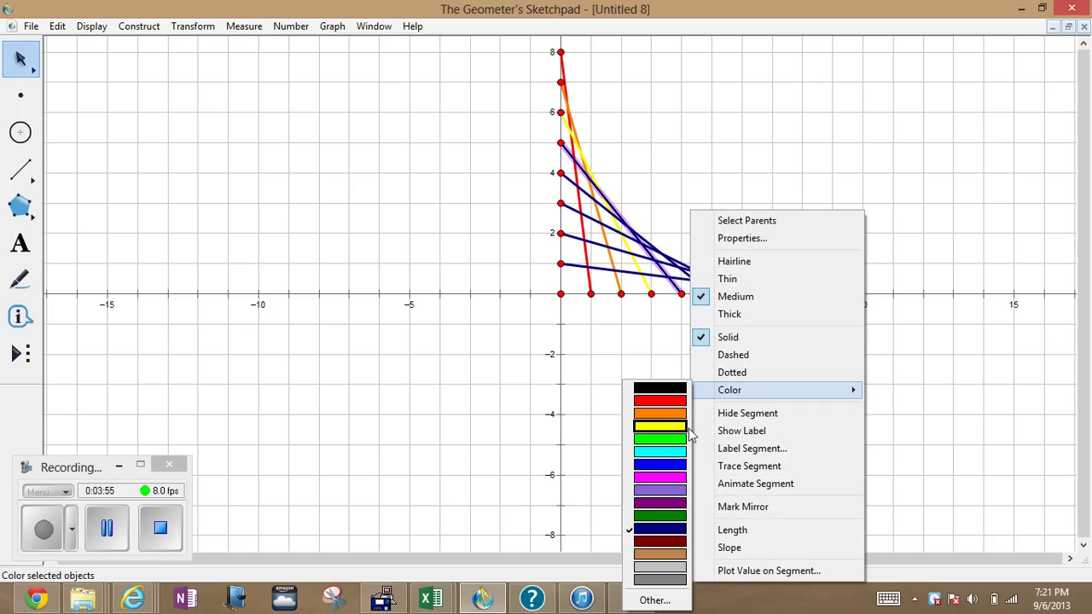
click(682, 439)
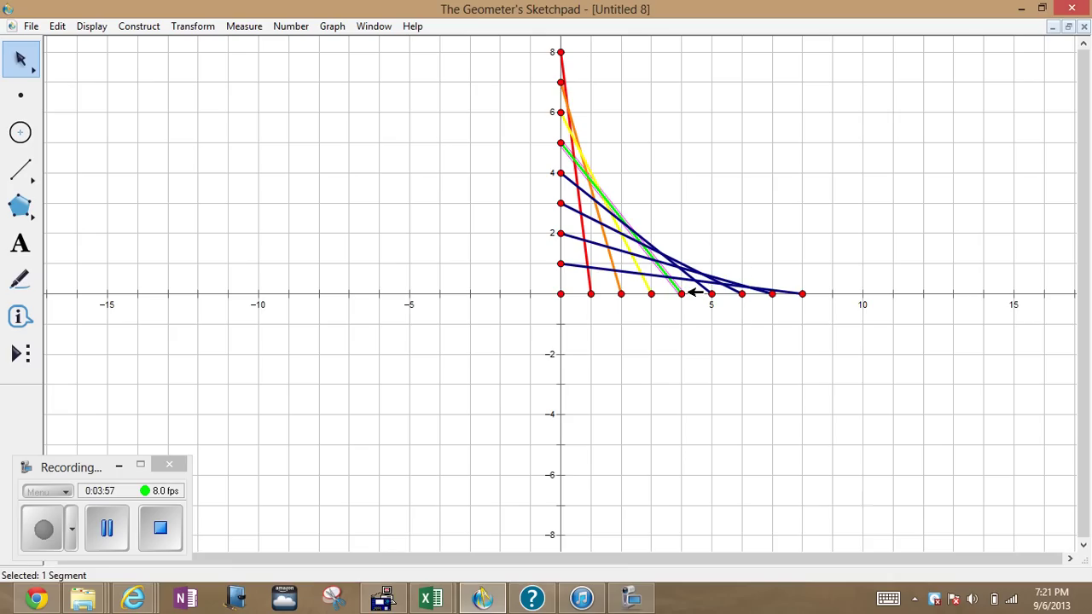
click(710, 290)
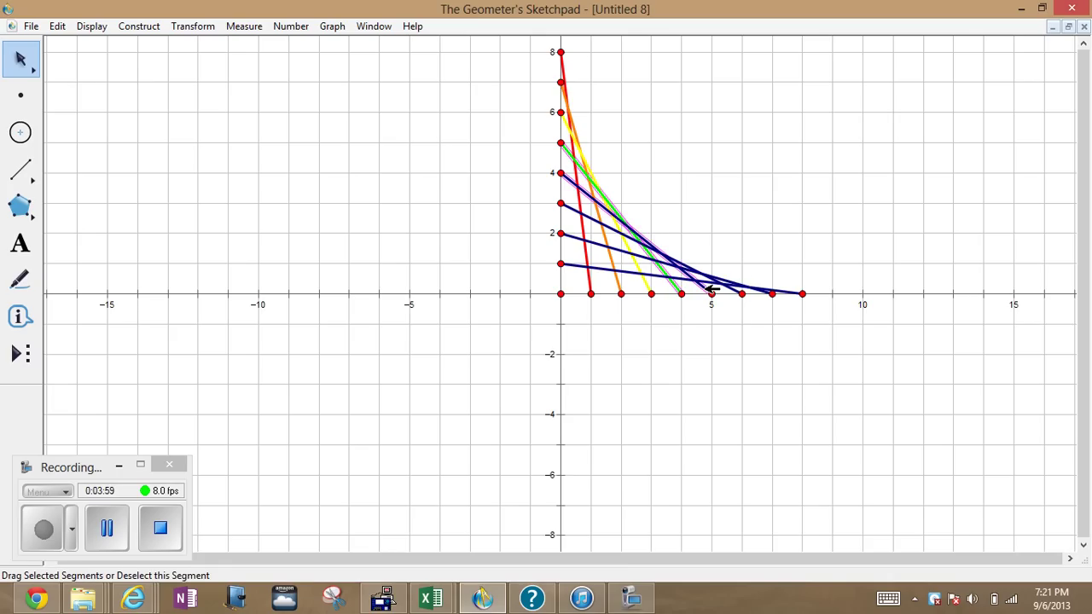
click(697, 351)
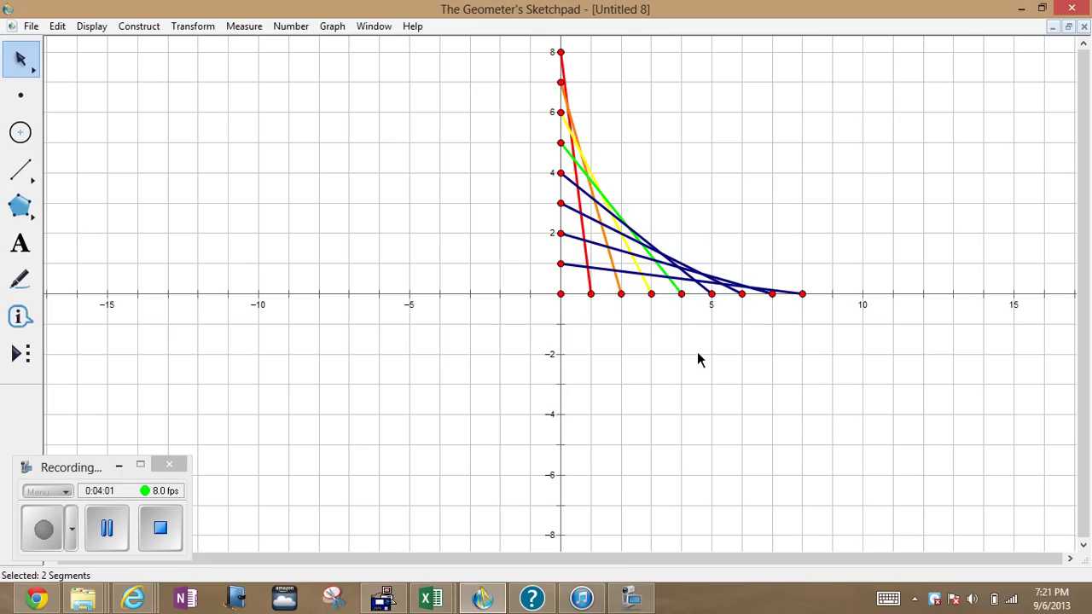
click(712, 286)
right_click(716, 286)
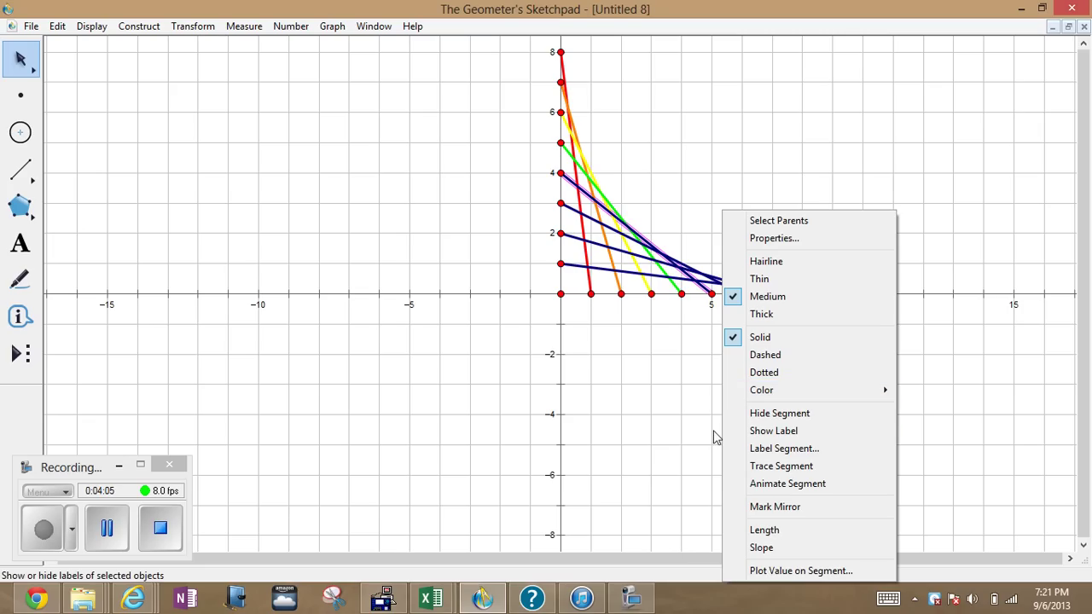
mouse_move(763, 399)
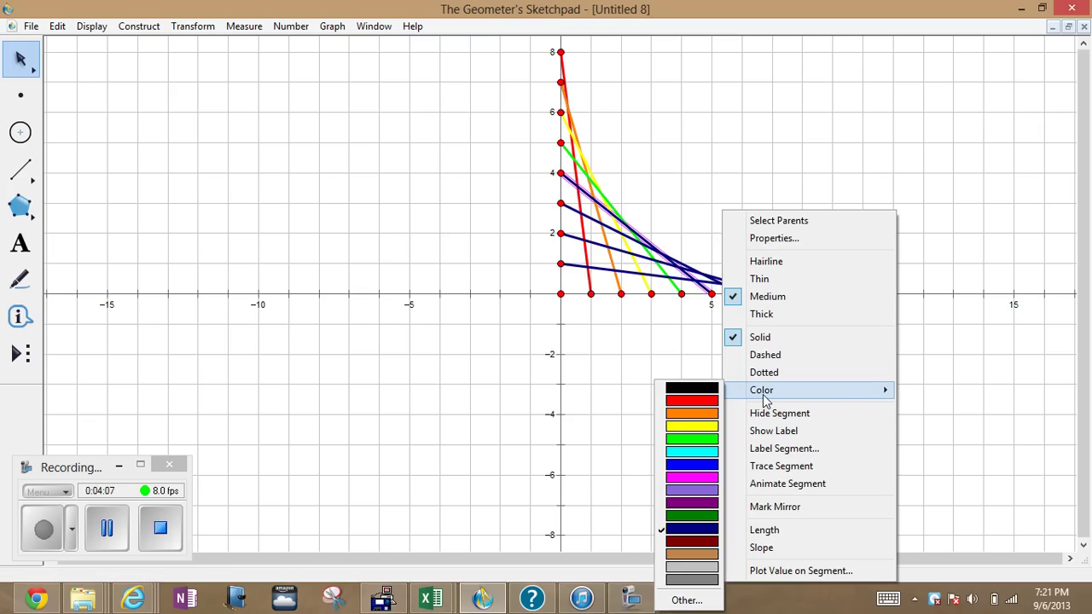
click(706, 452)
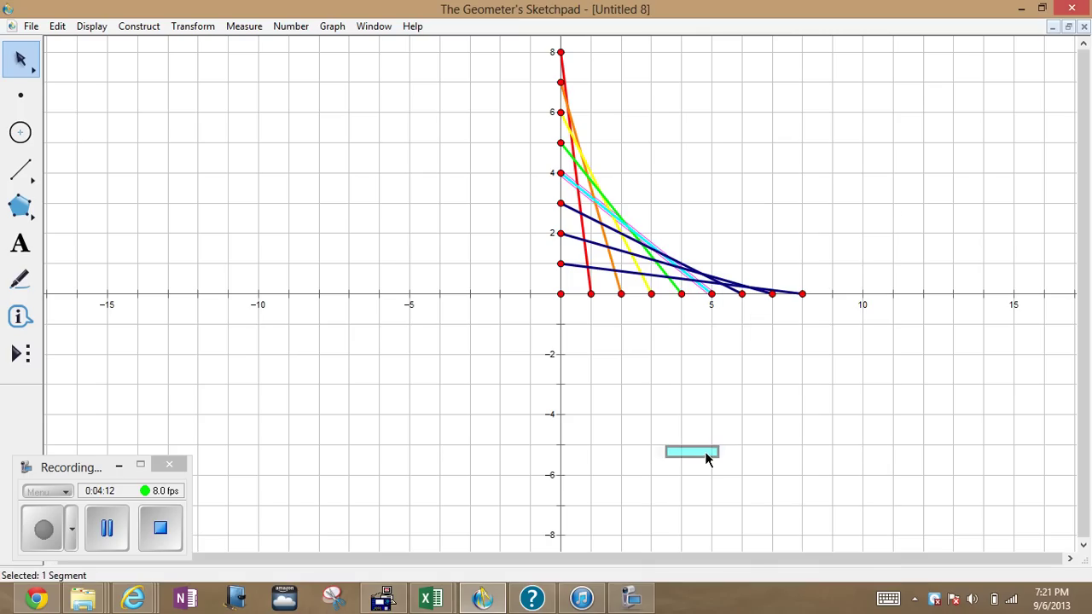
- Colour the (0,3)–(6,0) segment blue and the (0,1)–(8,0) segment magenta
click(741, 291)
right_click(740, 291)
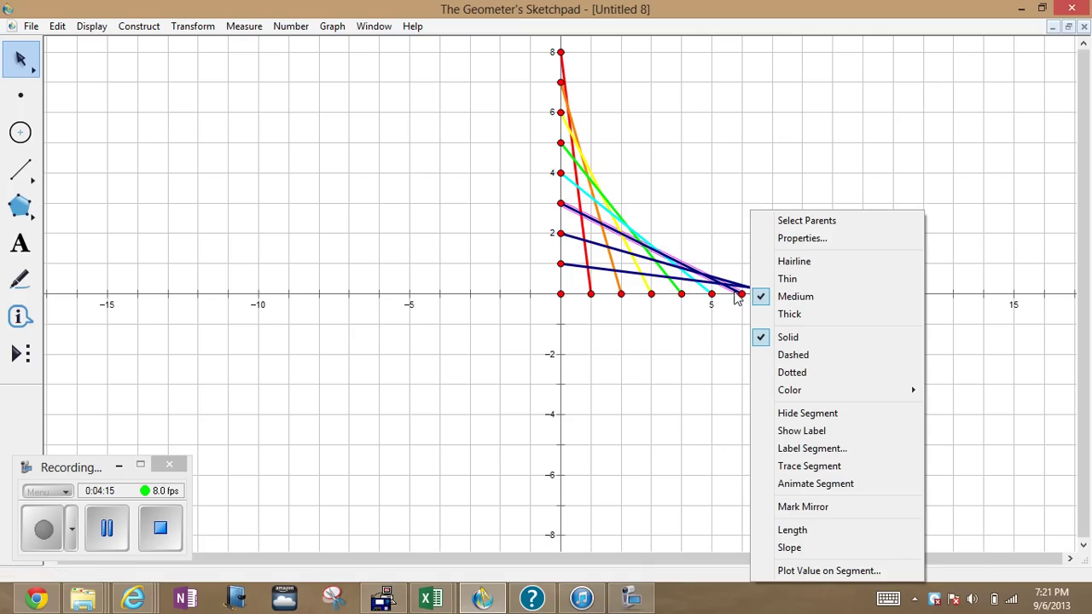
mouse_move(774, 393)
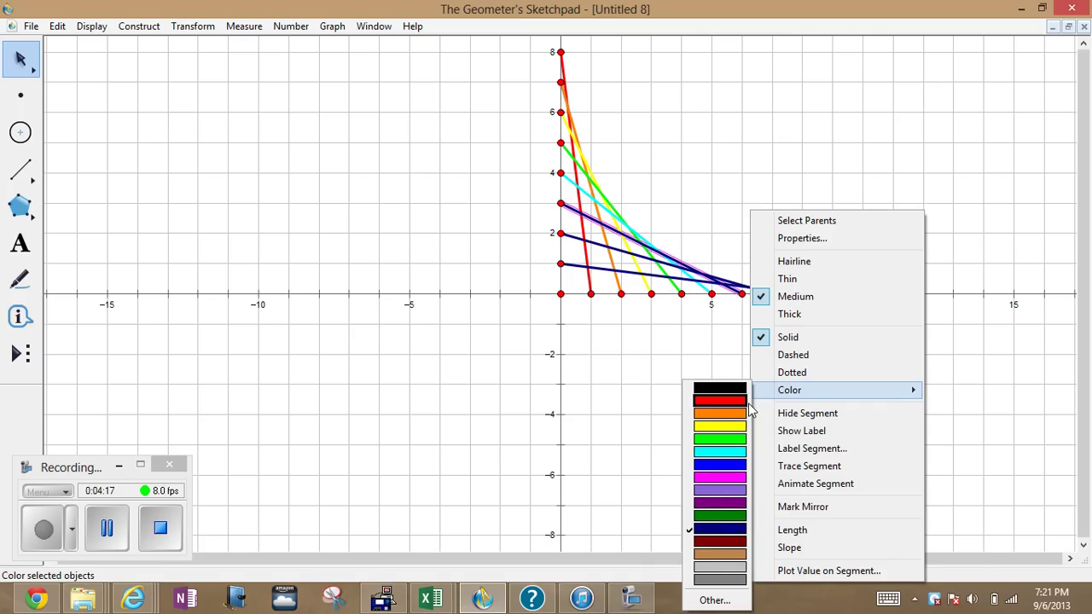
click(731, 468)
click(767, 337)
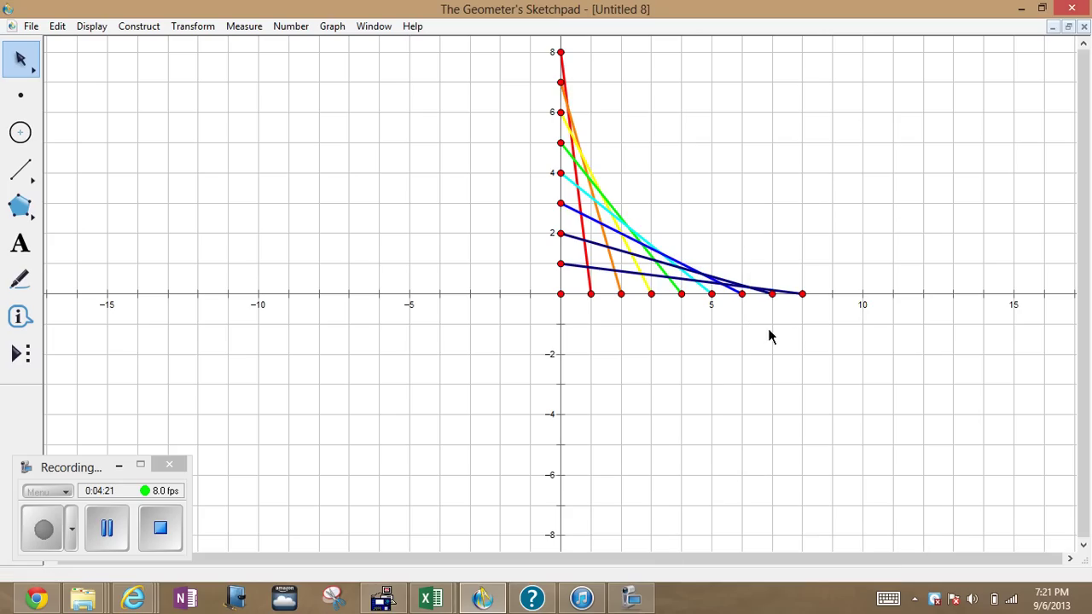
click(793, 292)
right_click(792, 294)
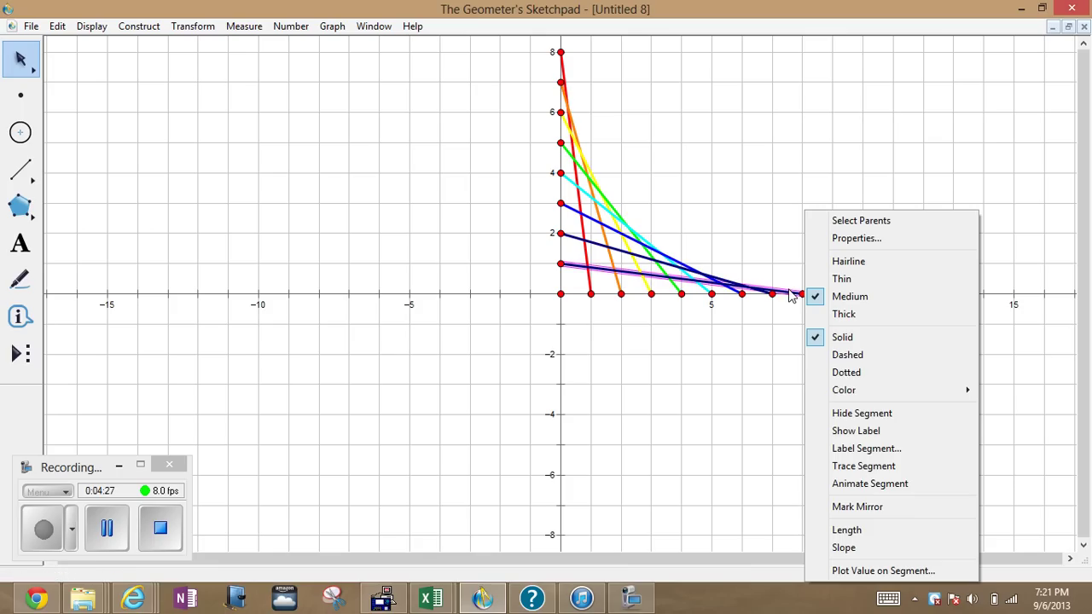
mouse_move(845, 390)
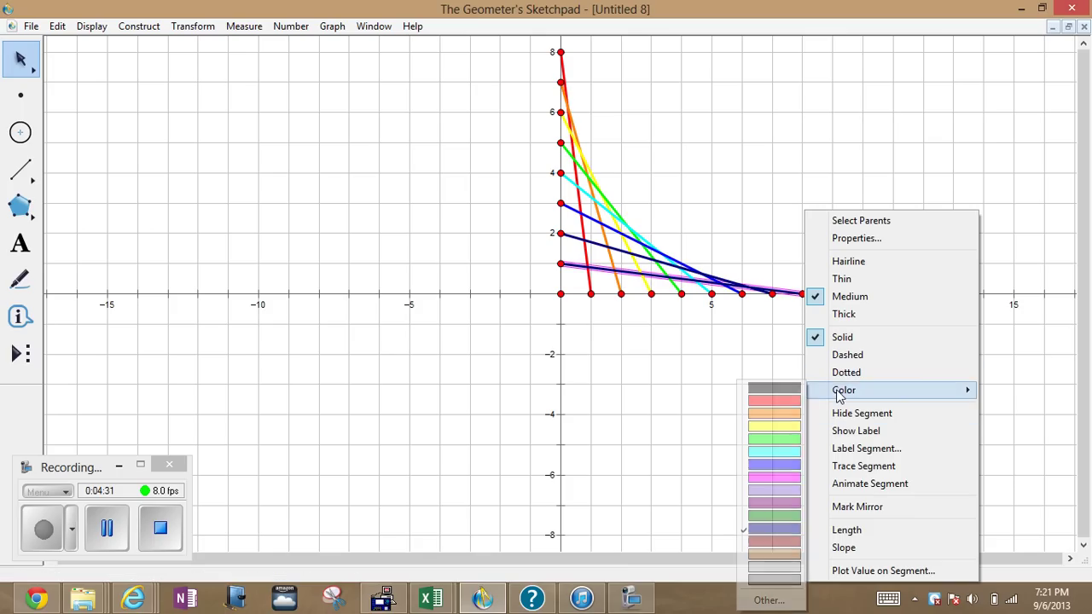
click(765, 479)
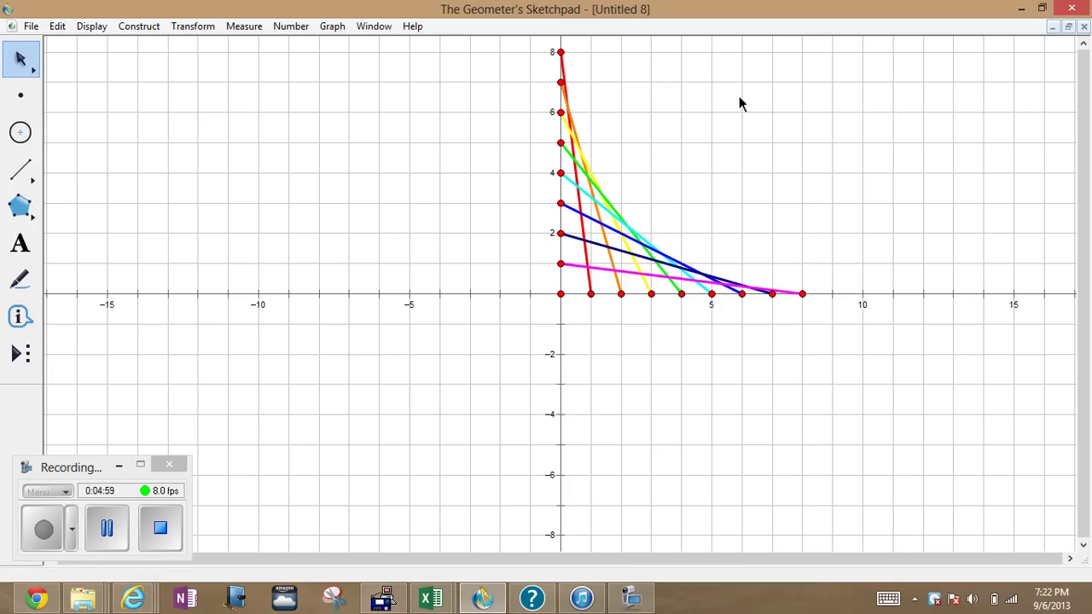
- Hide the y-axis points at (0,8), (0,7), (0,6) and (0,5)
click(562, 53)
right_click(562, 53)
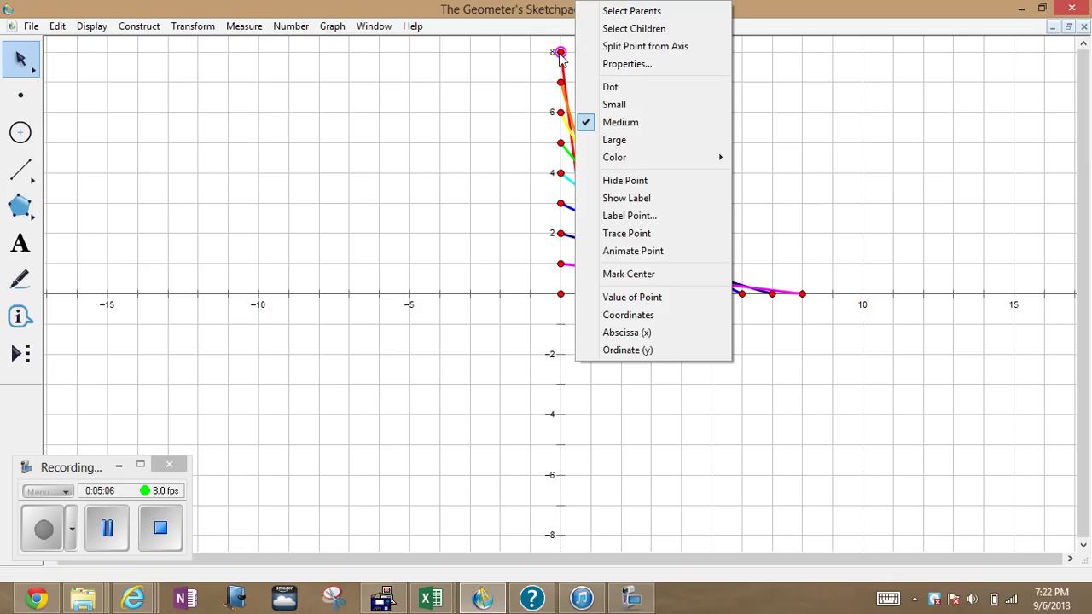
click(627, 184)
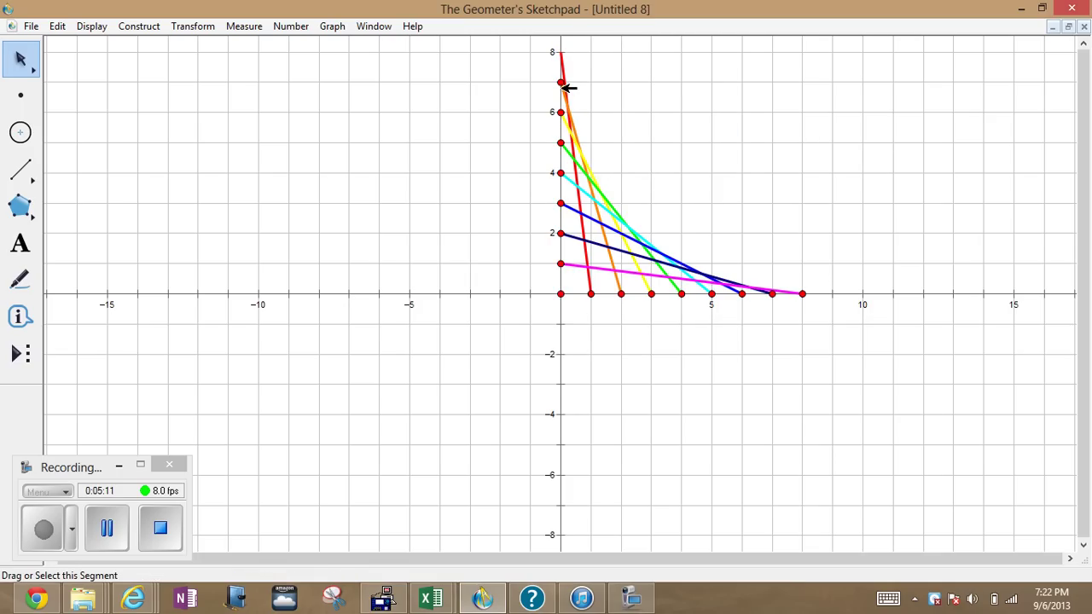
right_click(562, 85)
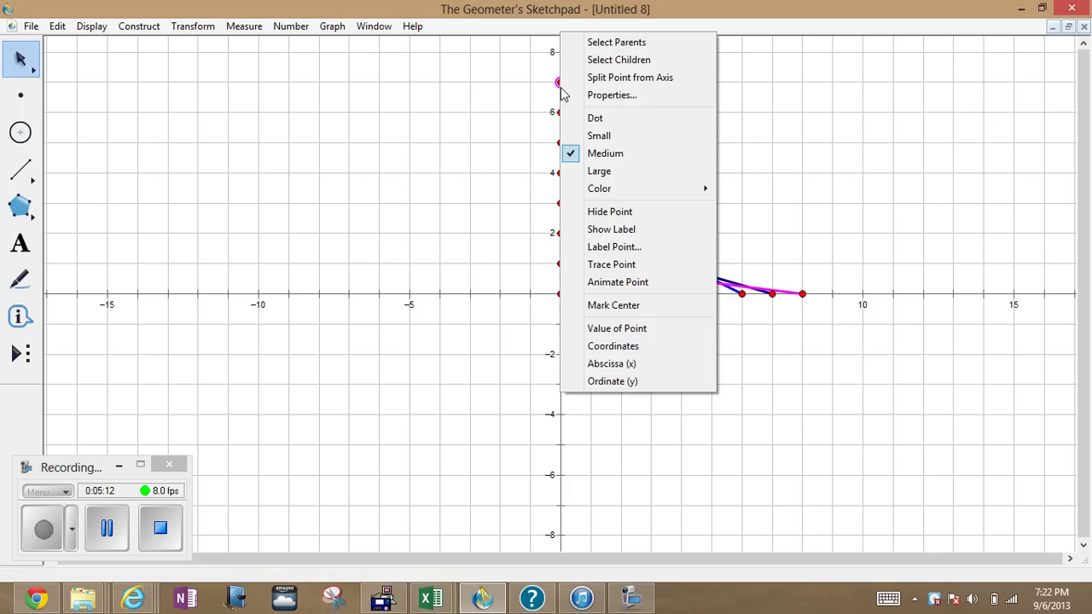
click(605, 213)
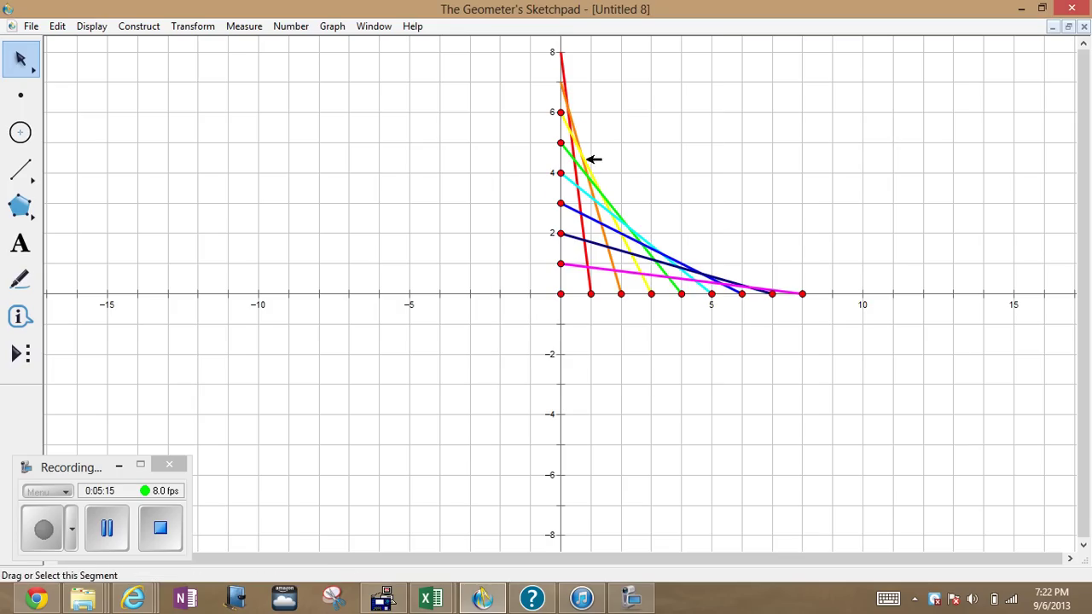
right_click(561, 118)
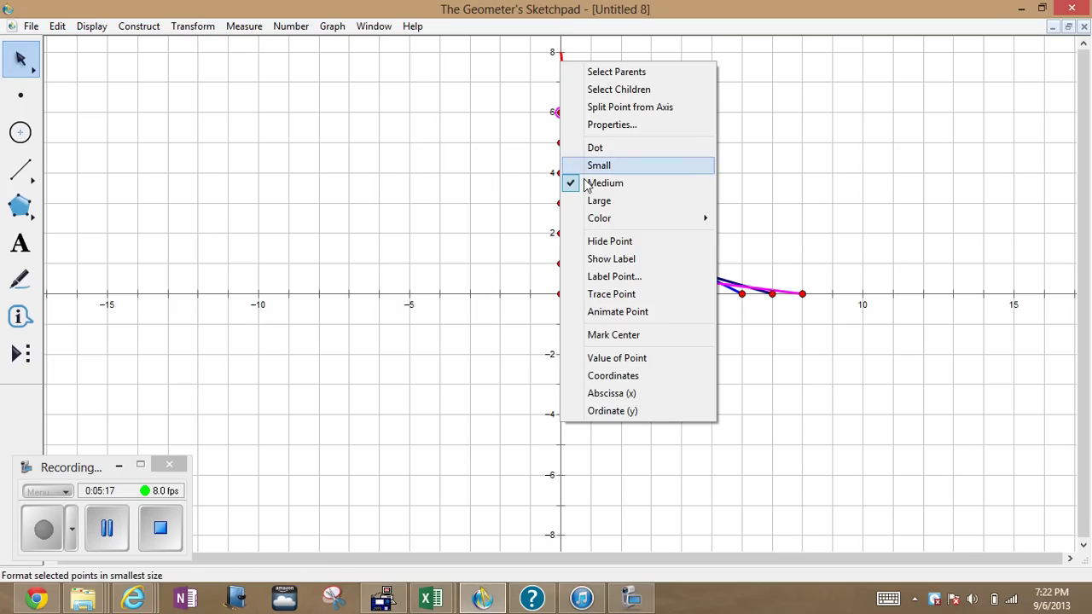
click(599, 242)
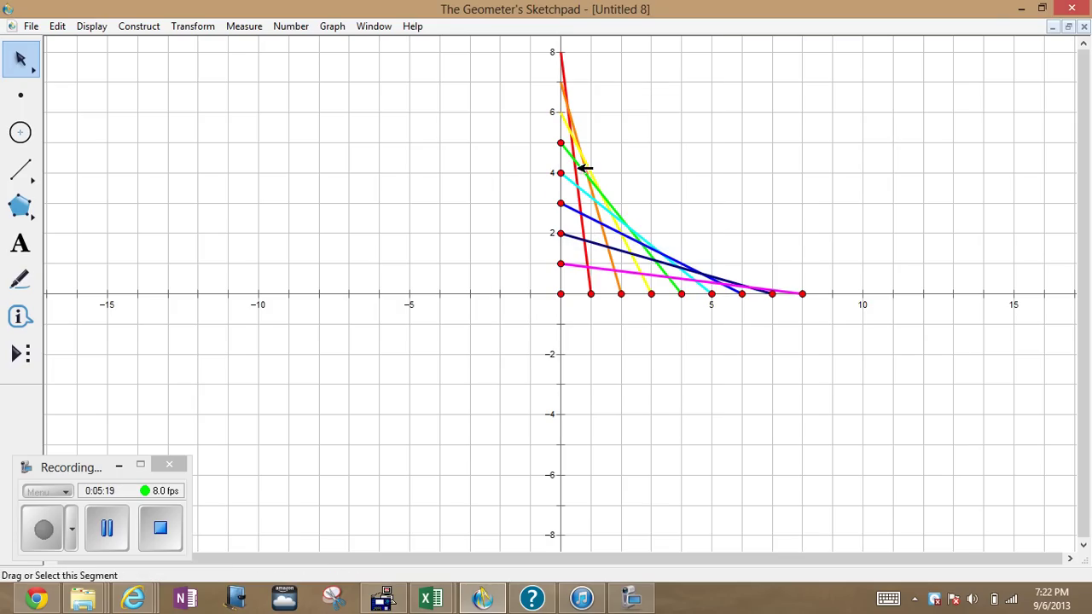
right_click(561, 144)
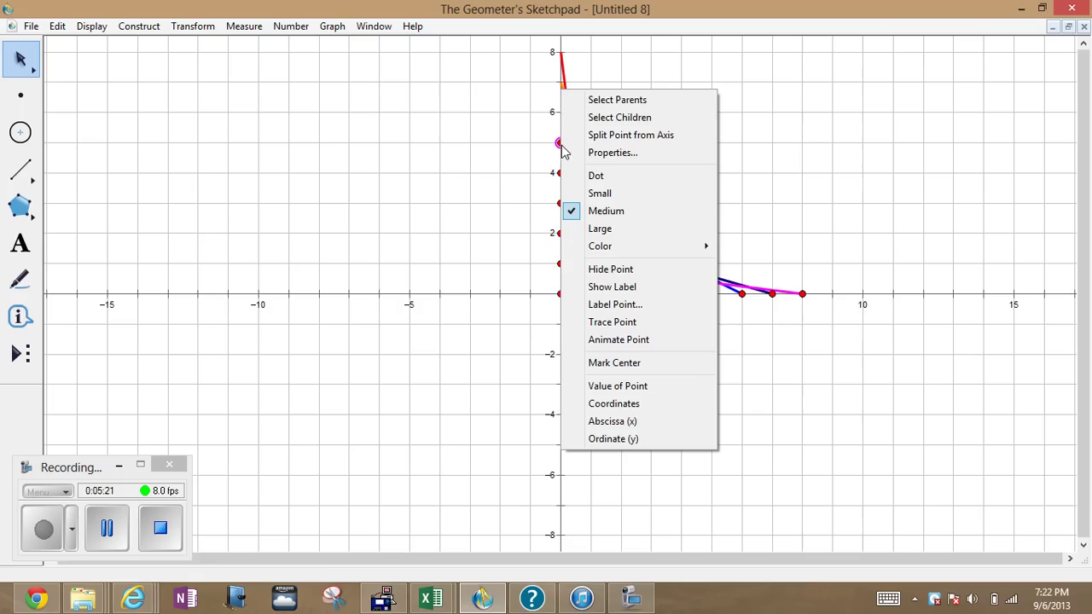
click(594, 268)
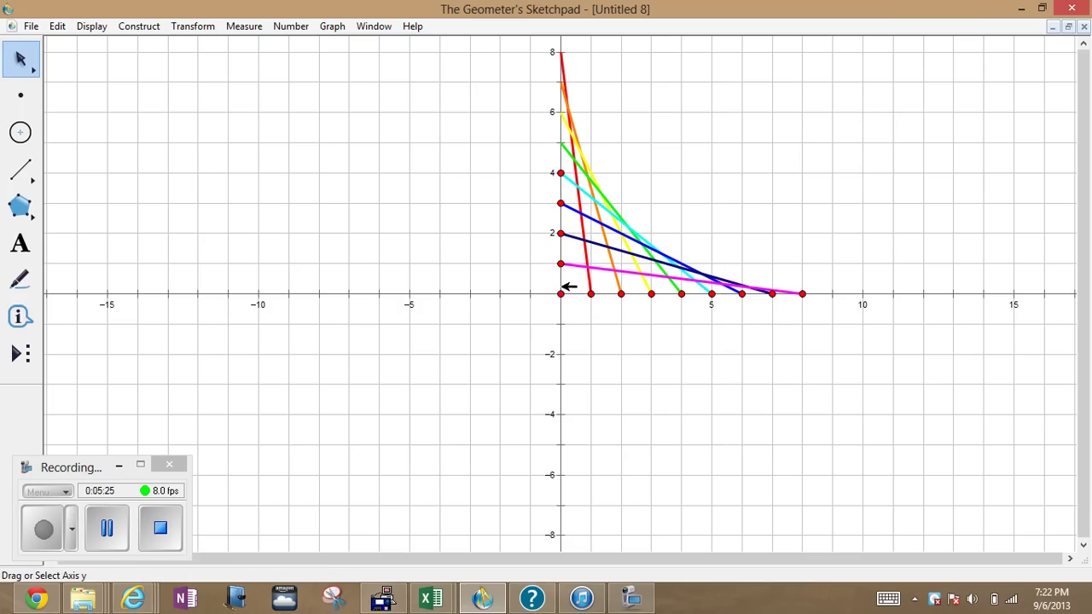
- Hide the origin point, the unit point and the point at (0,2)
click(562, 293)
right_click(566, 293)
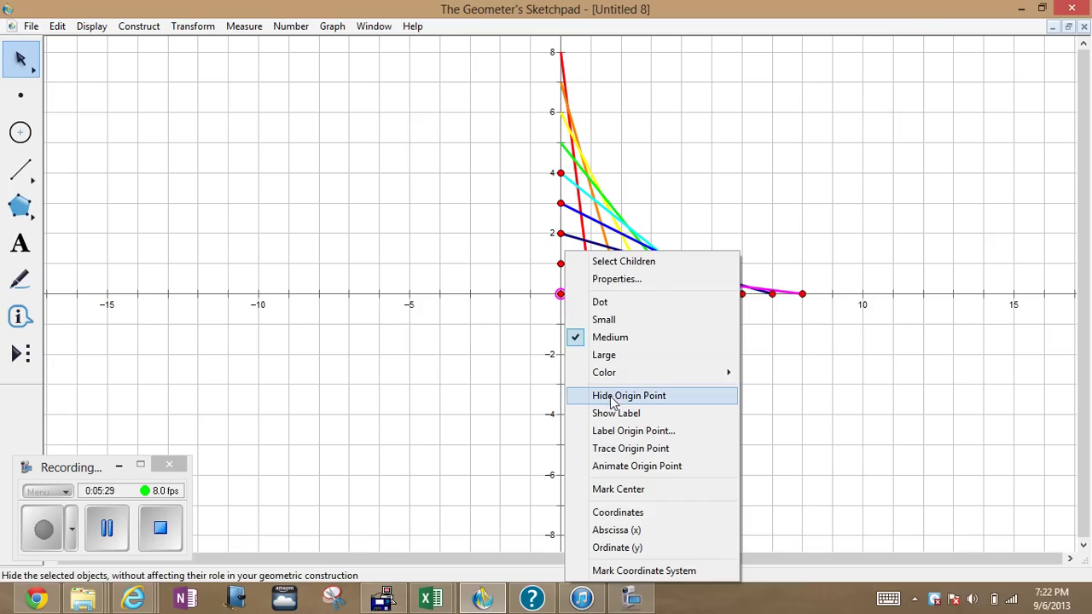
click(614, 396)
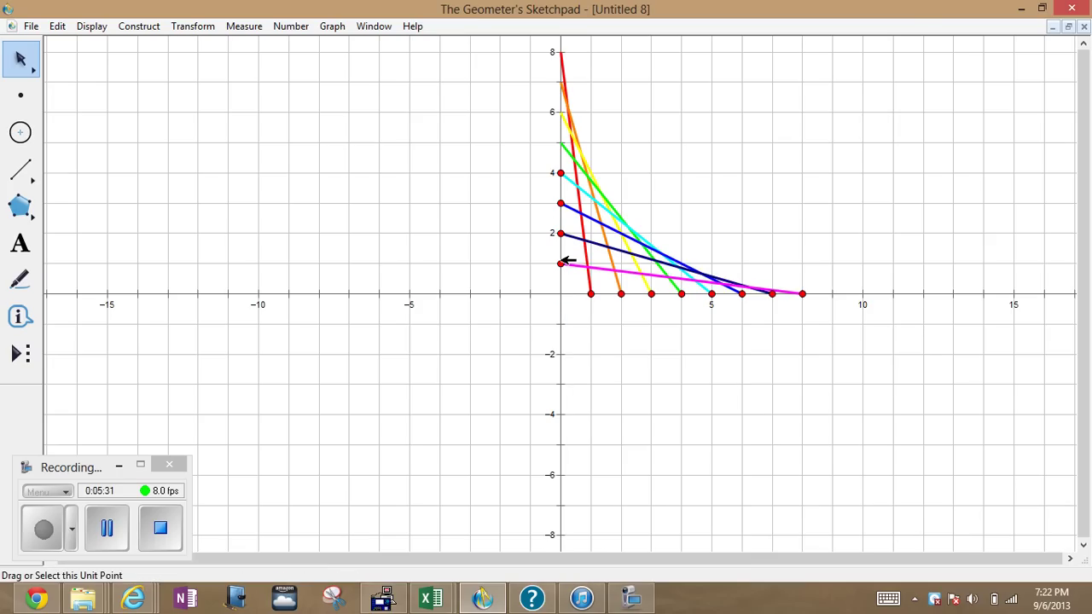
click(561, 263)
right_click(567, 264)
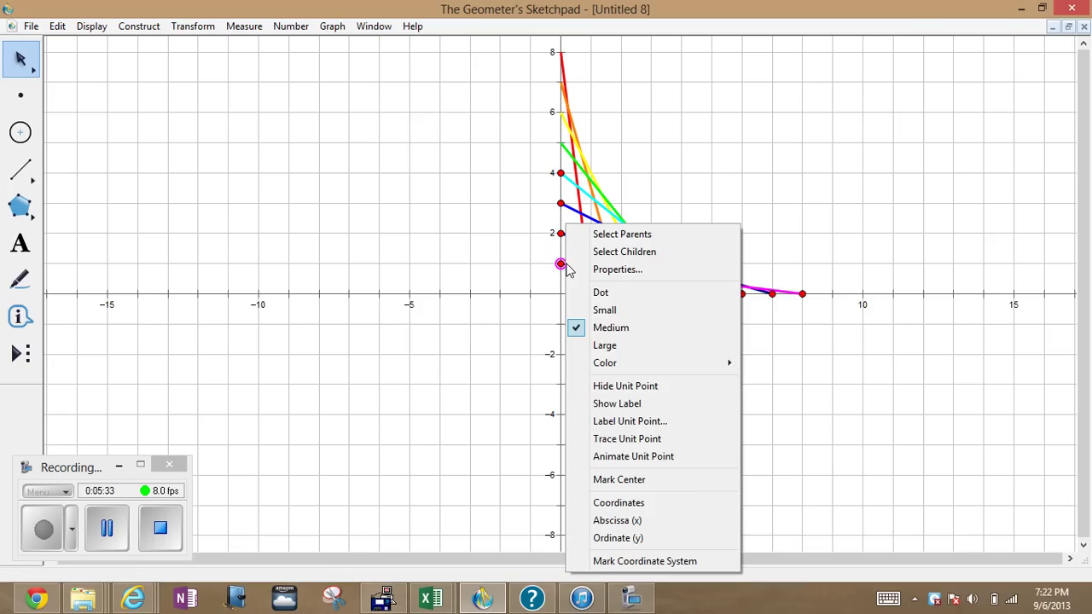
click(627, 391)
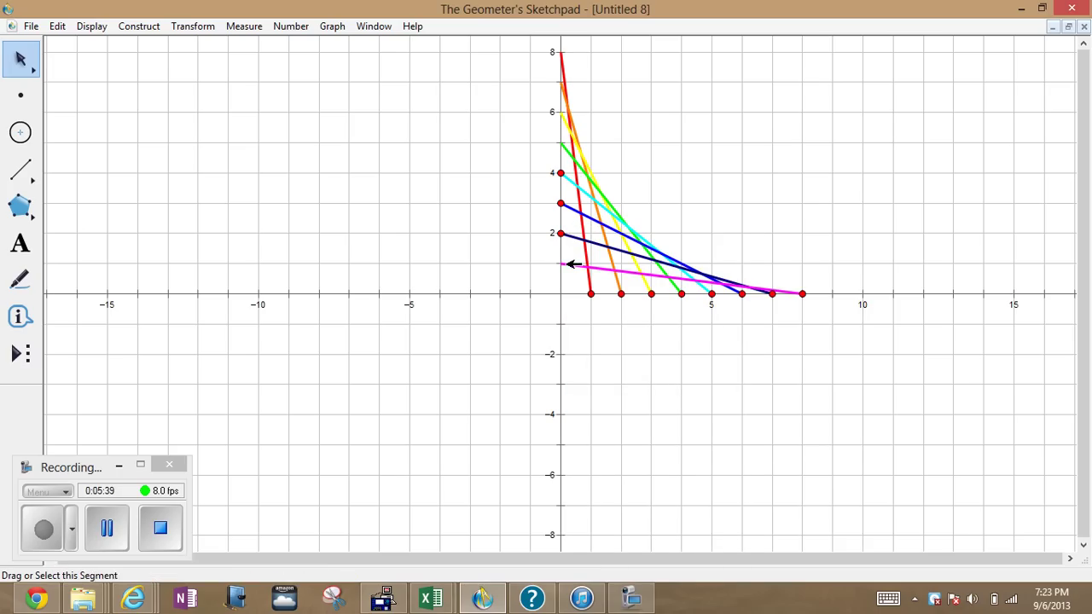
right_click(560, 236)
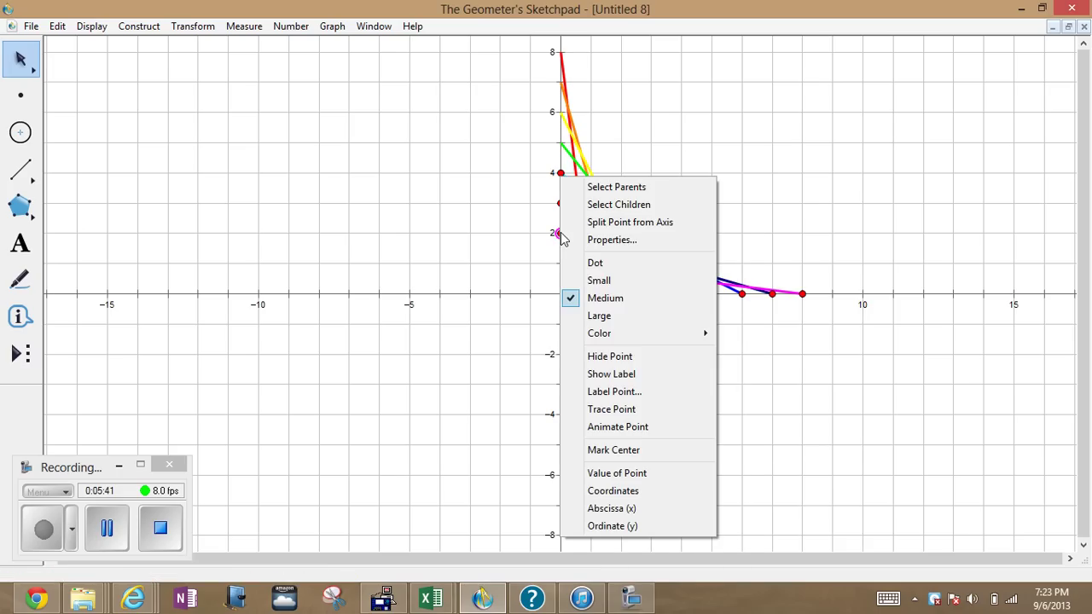
click(615, 360)
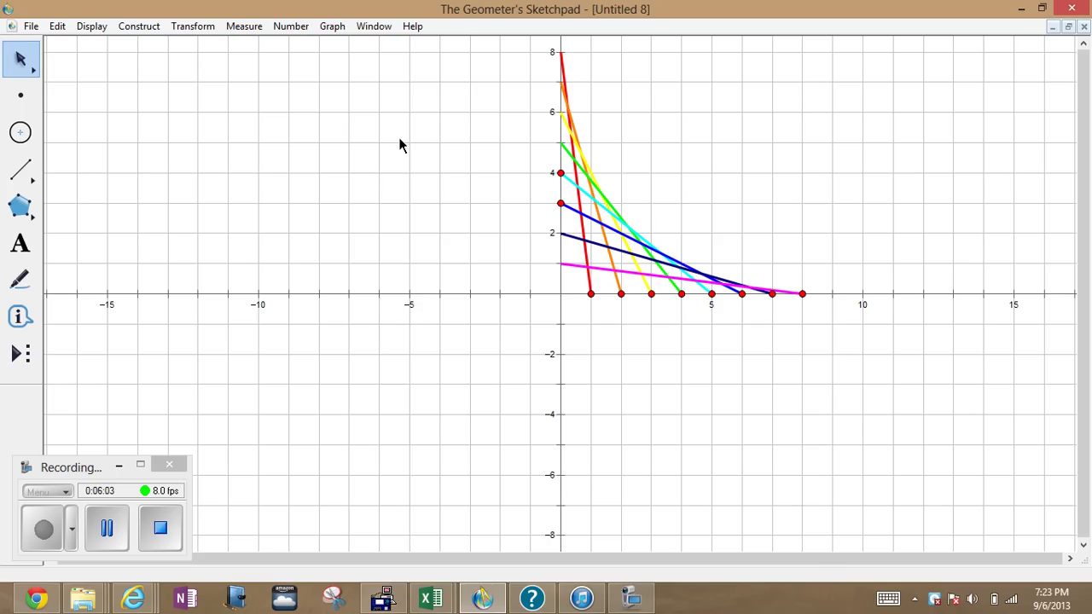
- Hide the background grid, then hide the x-axis and the y-axis
click(346, 28)
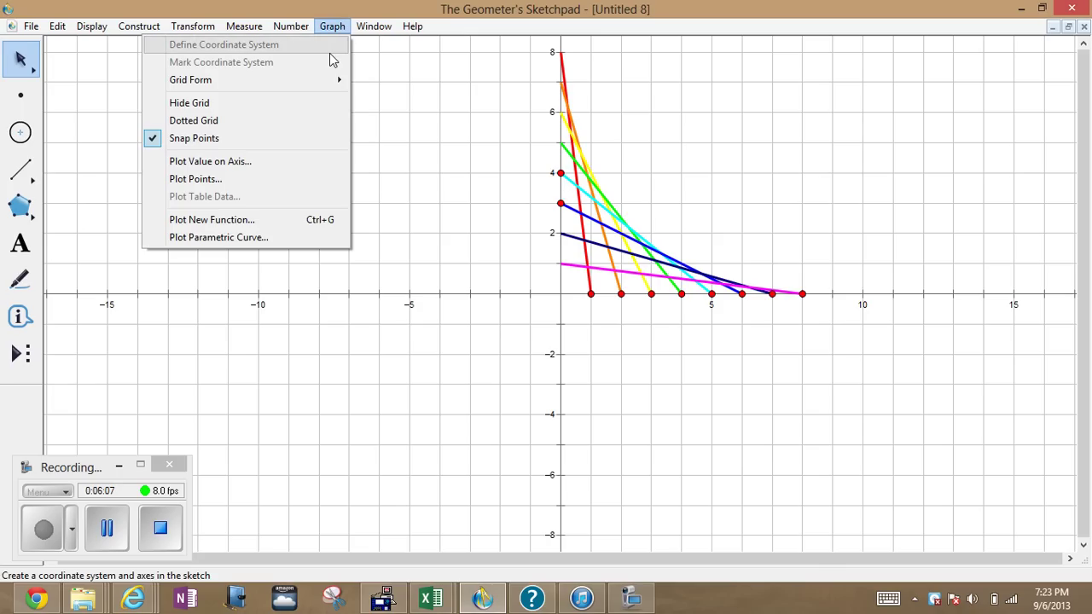
click(315, 102)
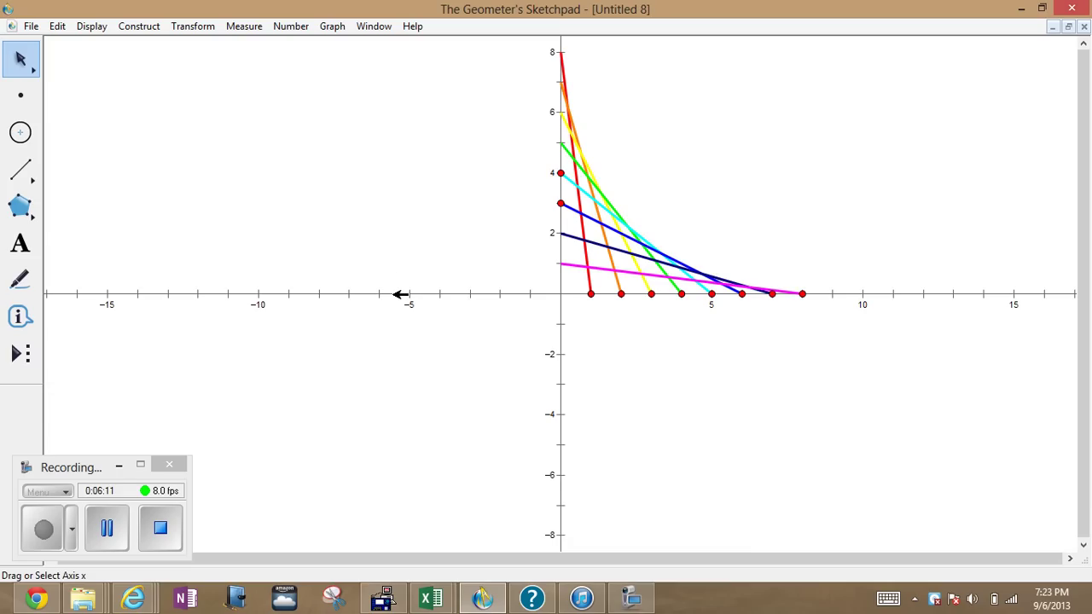
right_click(400, 294)
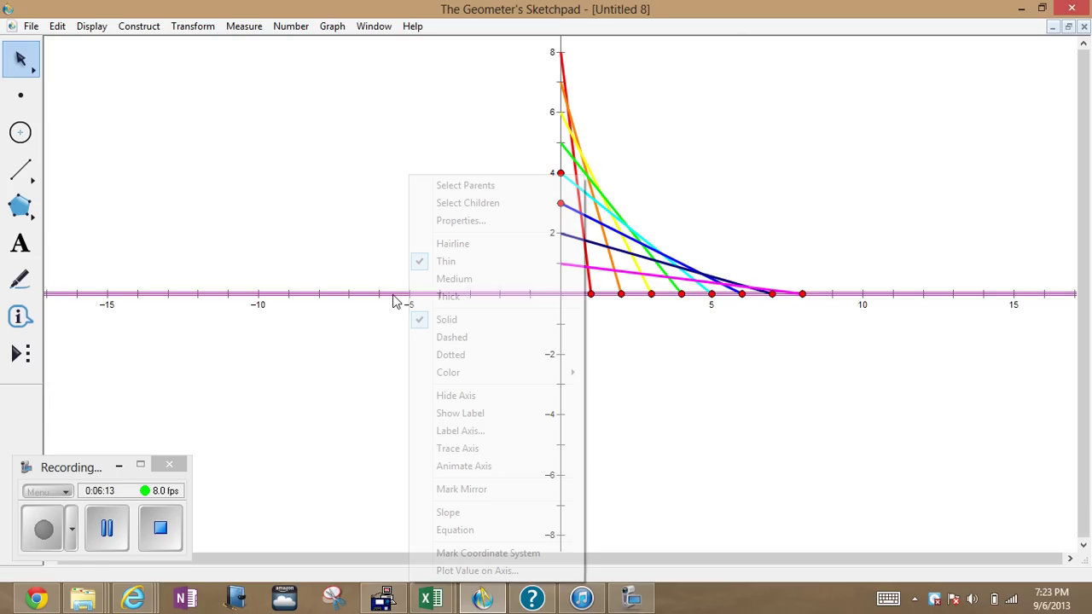
click(456, 396)
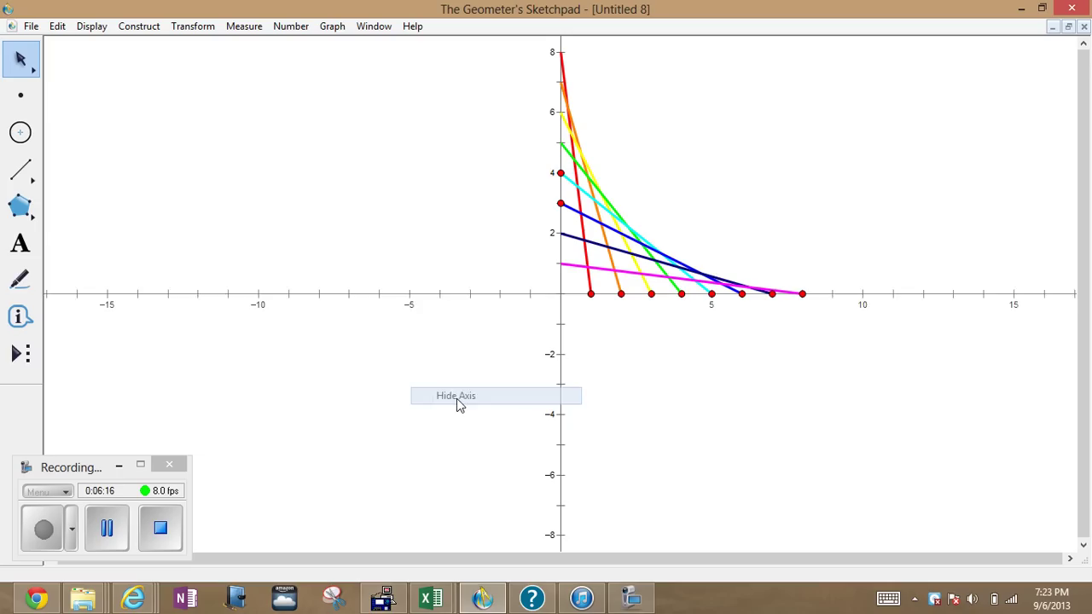
right_click(561, 427)
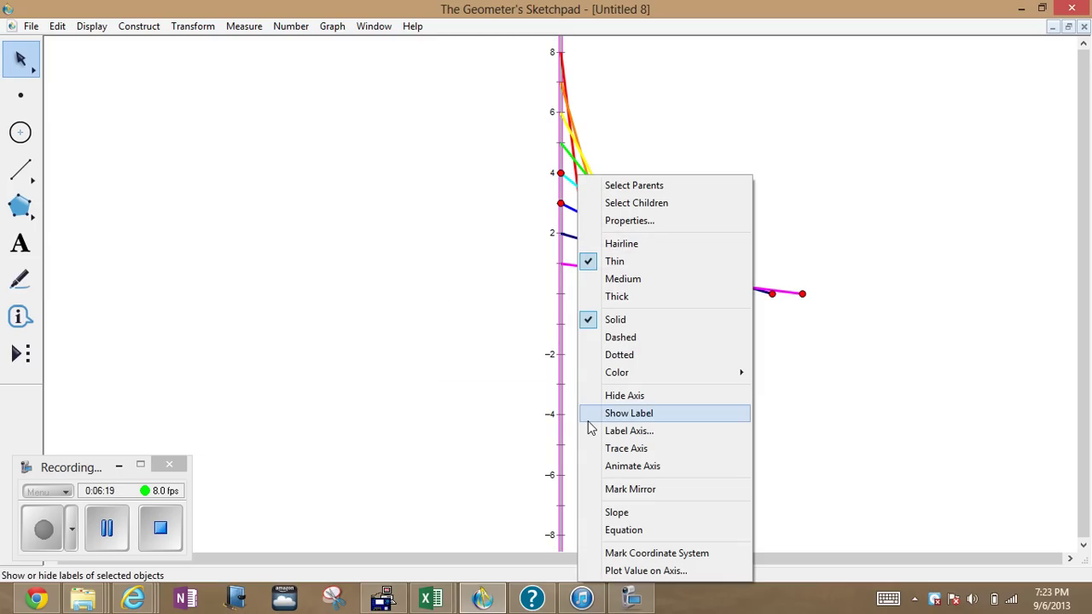
click(607, 397)
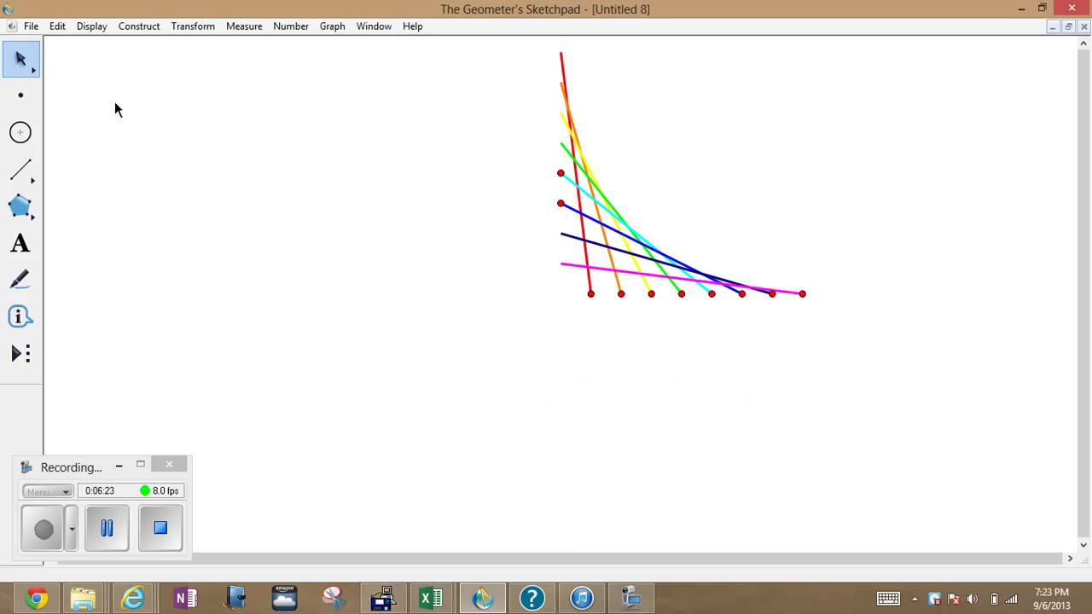
- Minimize Untitled 8 and move the String Art Design copy window to show the whole star
click(1052, 27)
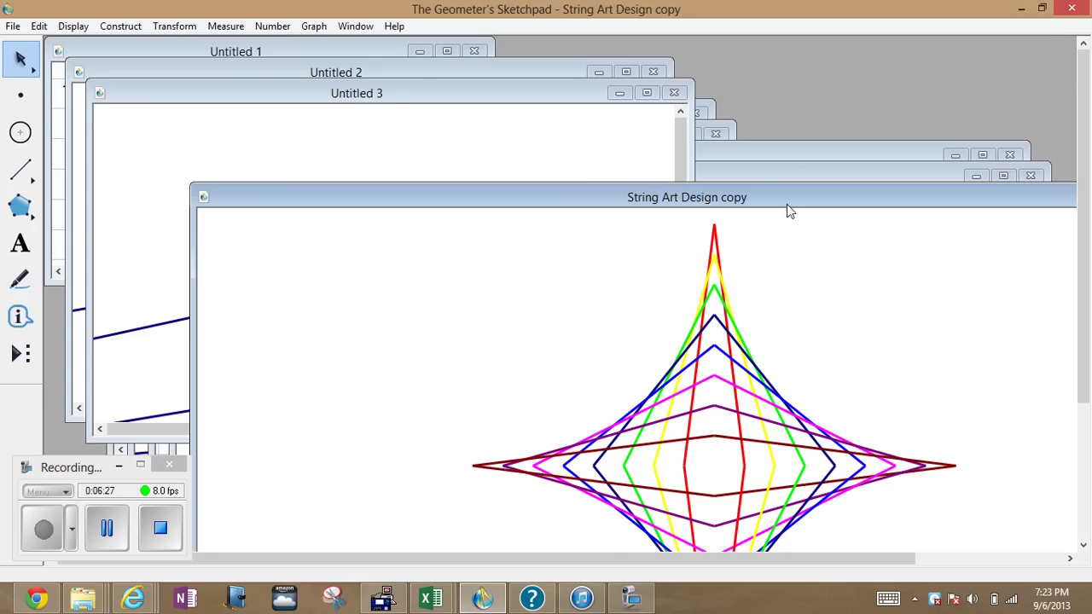
mouse_move(786, 202)
mouse_down()
mouse_move(700, 61)
mouse_move(739, 151)
mouse_move(688, 42)
mouse_move(650, 43)
mouse_move(721, 40)
mouse_up()
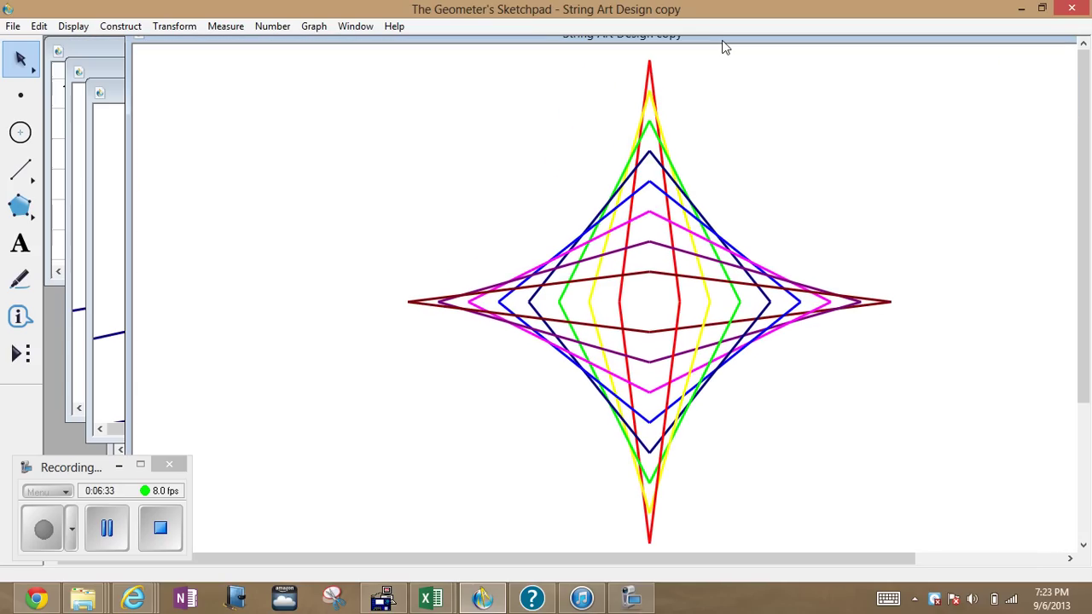